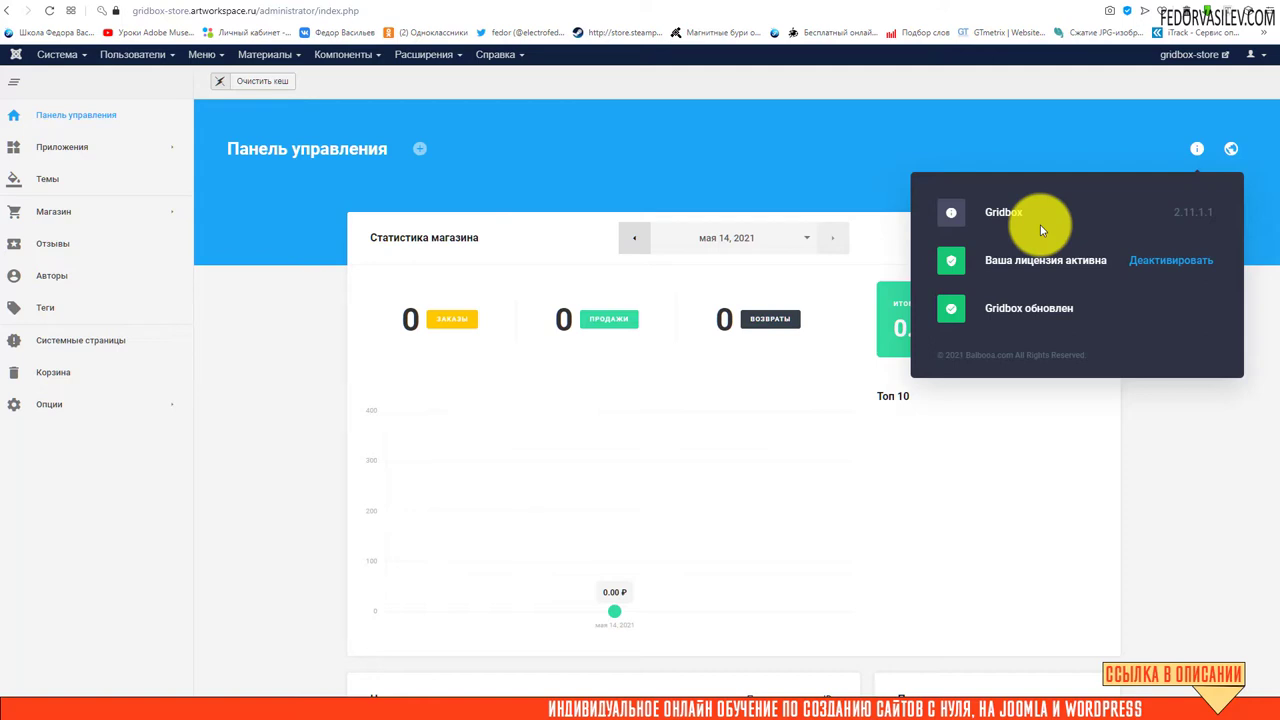
Open the details of the completed 1,070.00 ₽ order from the store's order list.
{"action": "left_click", "coordinate": [852, 173]}
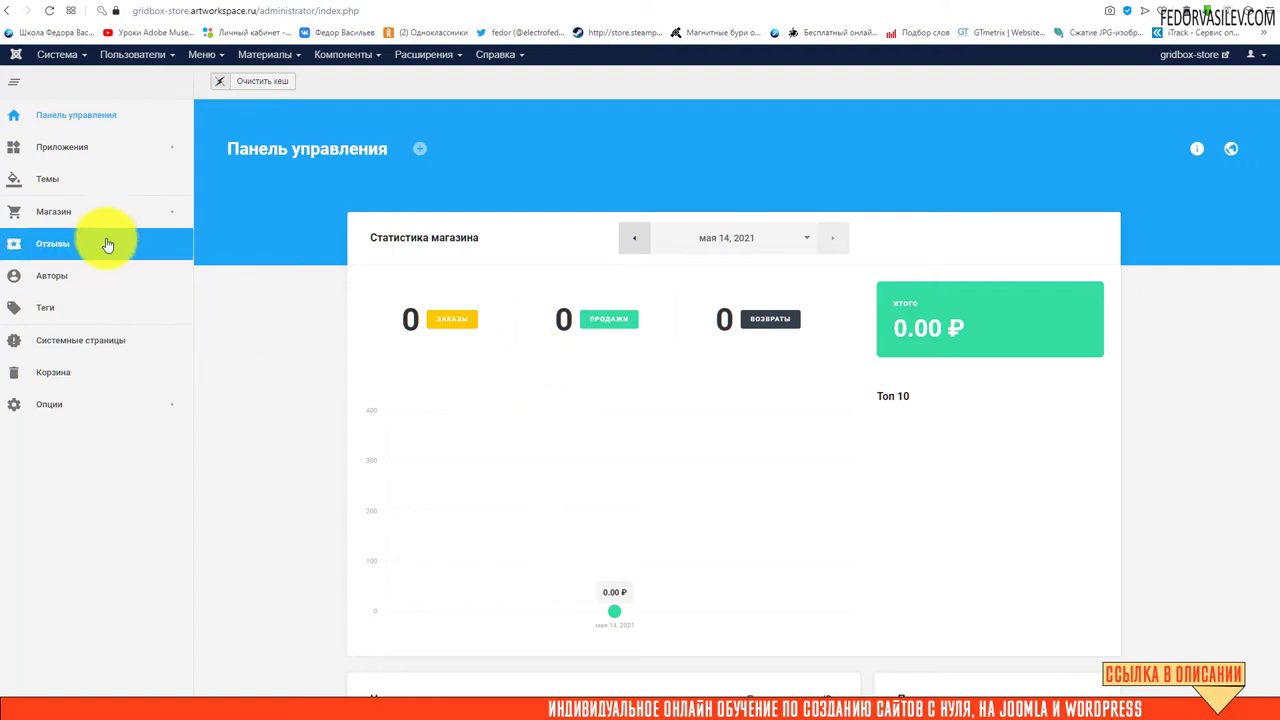
{"action": "mouse_move", "coordinate": [62, 213]}
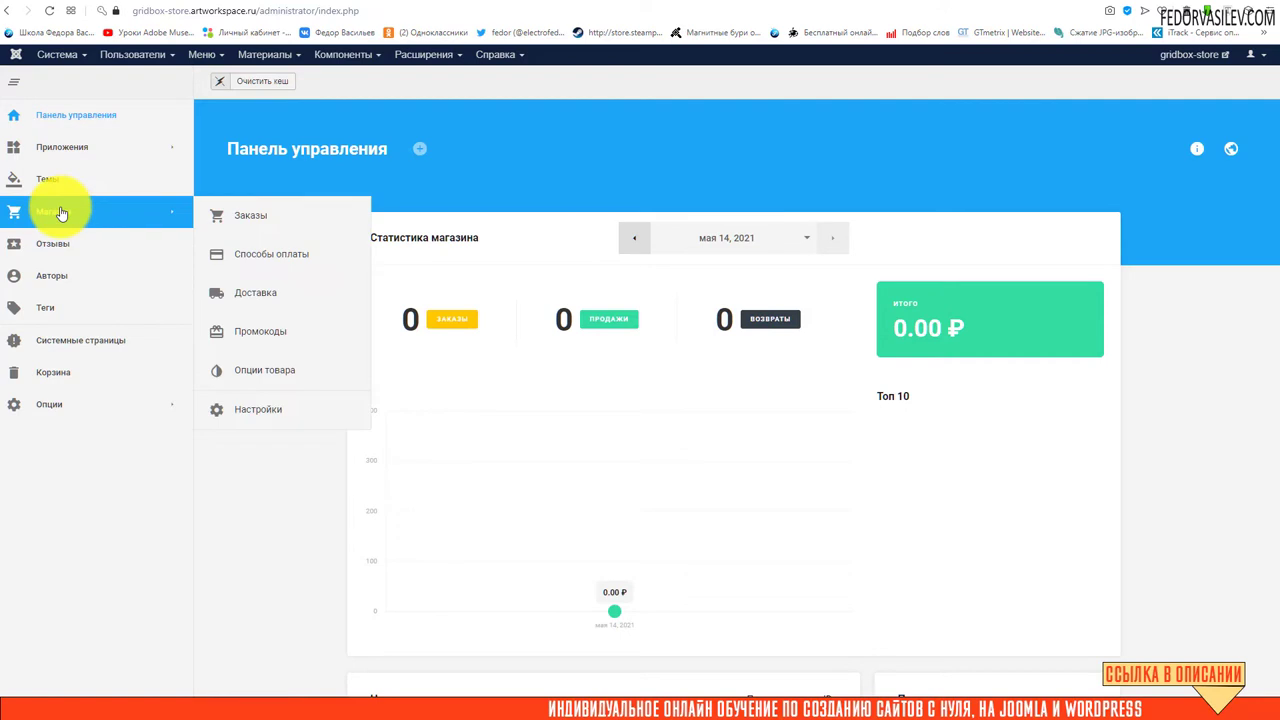
{"action": "left_click", "coordinate": [258, 210]}
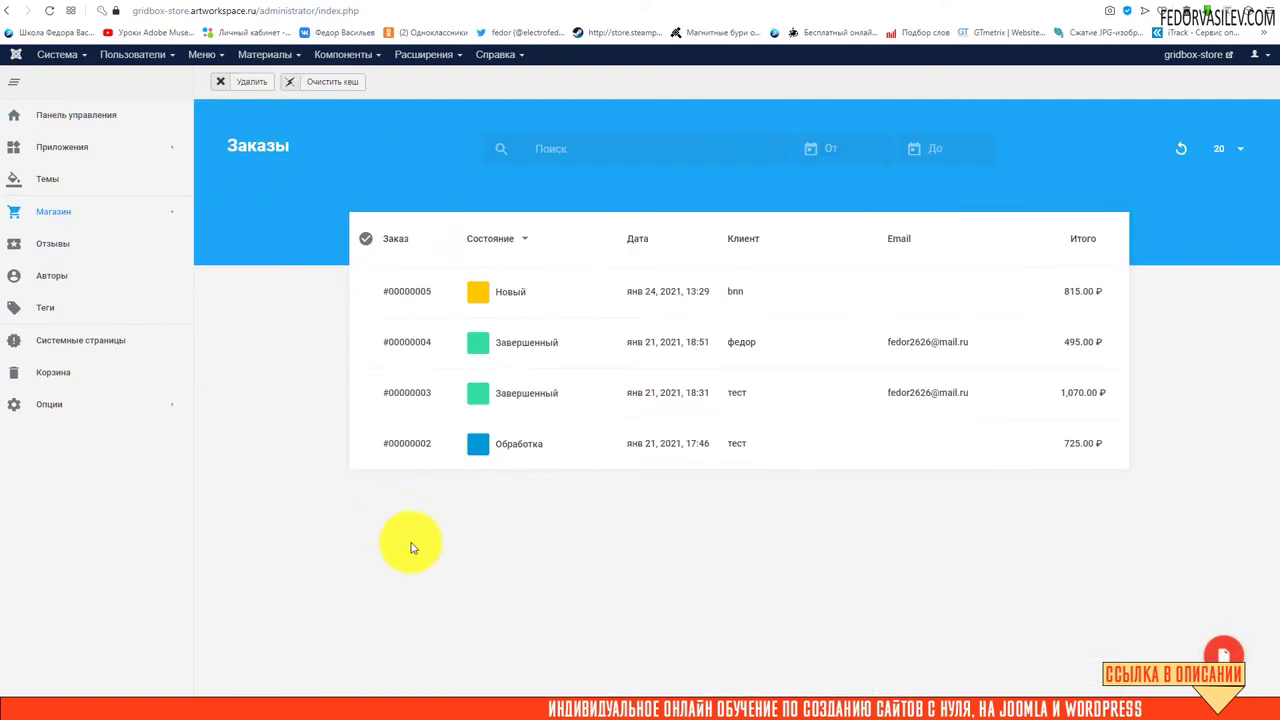
{"action": "left_click", "coordinate": [519, 397]}
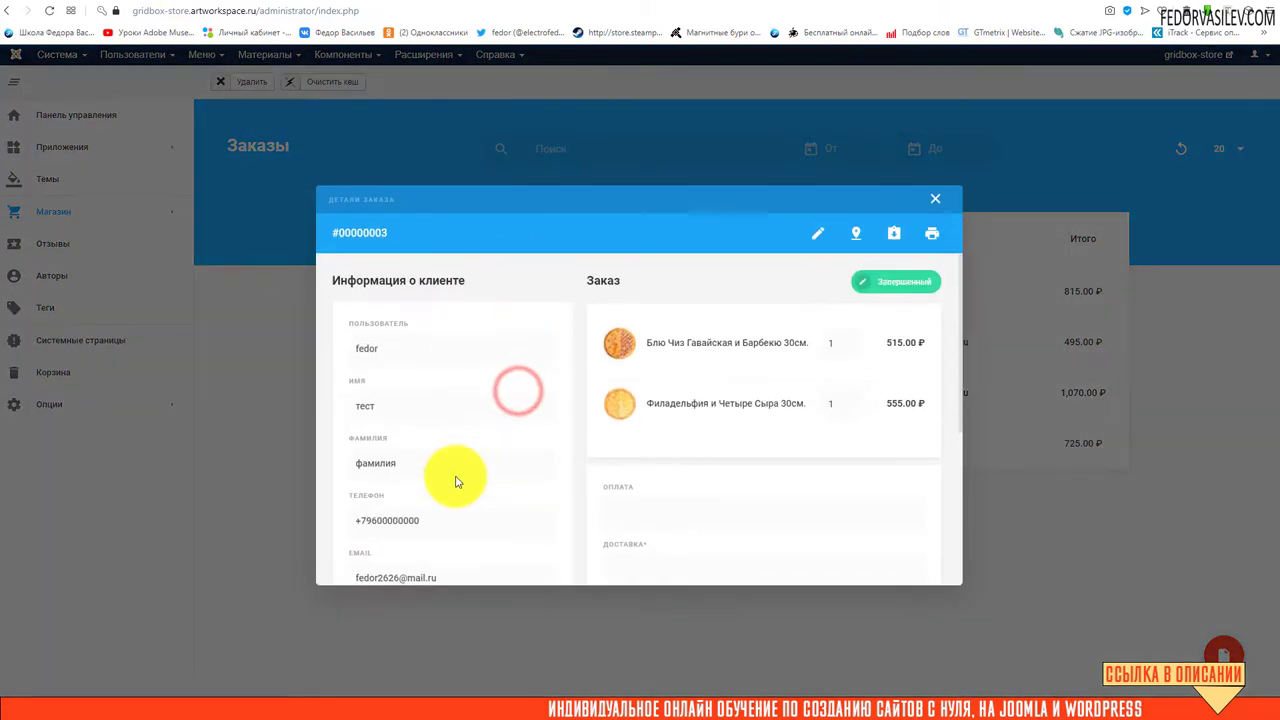
{"action": "left_click", "coordinate": [933, 201]}
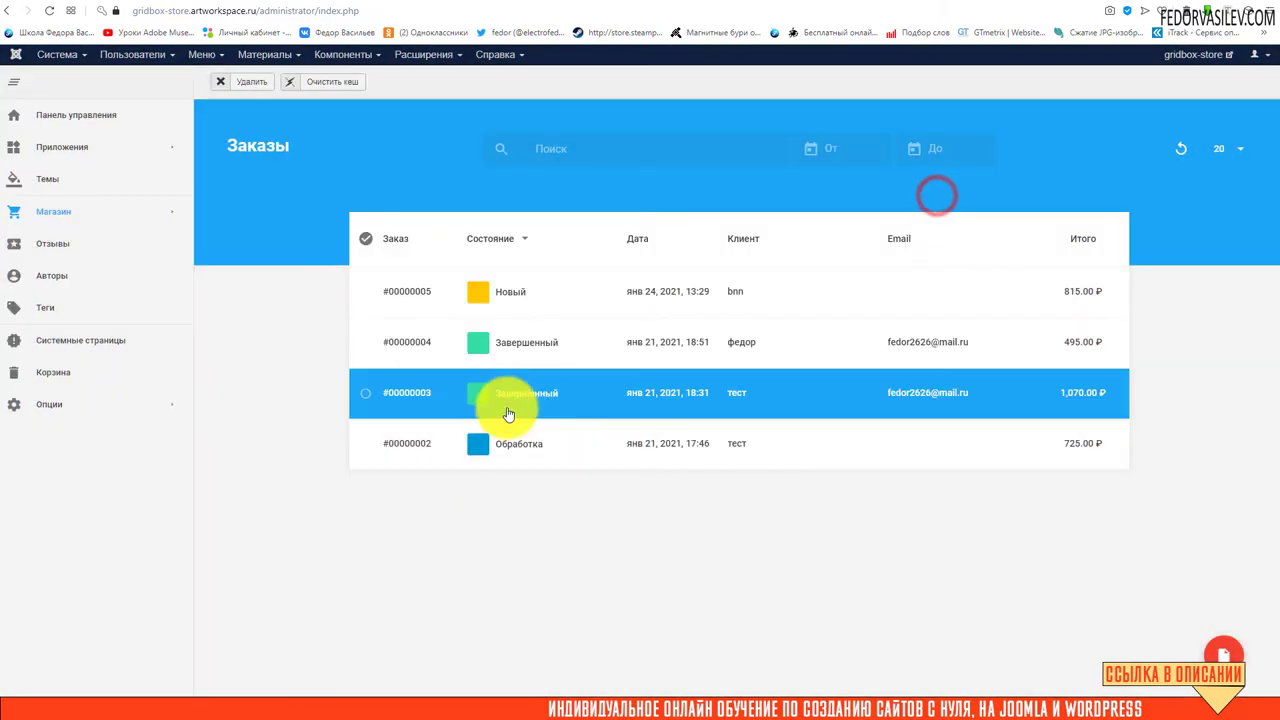
{"action": "left_click", "coordinate": [513, 402]}
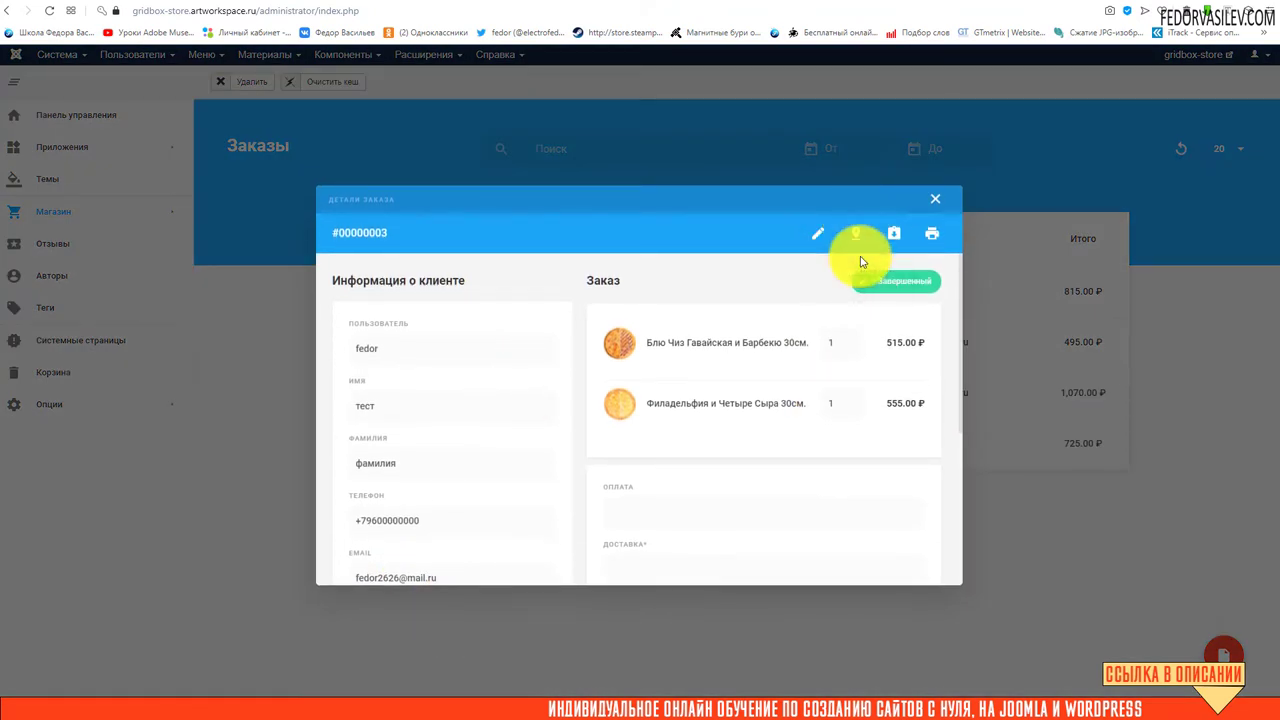
Review the carrier, tracking number and tracking URL in the order's tracking info, apply the dialog and close the order.
{"action": "left_click", "coordinate": [853, 238]}
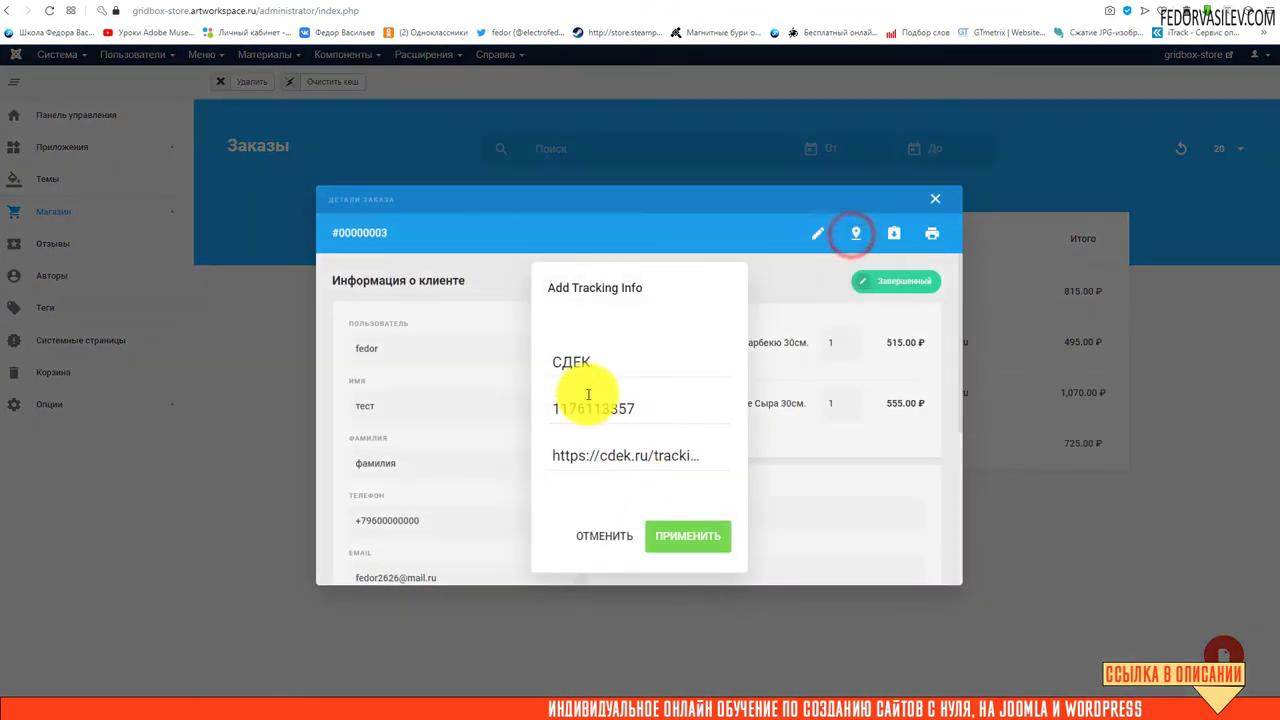
{"action": "double_click", "coordinate": [573, 361]}
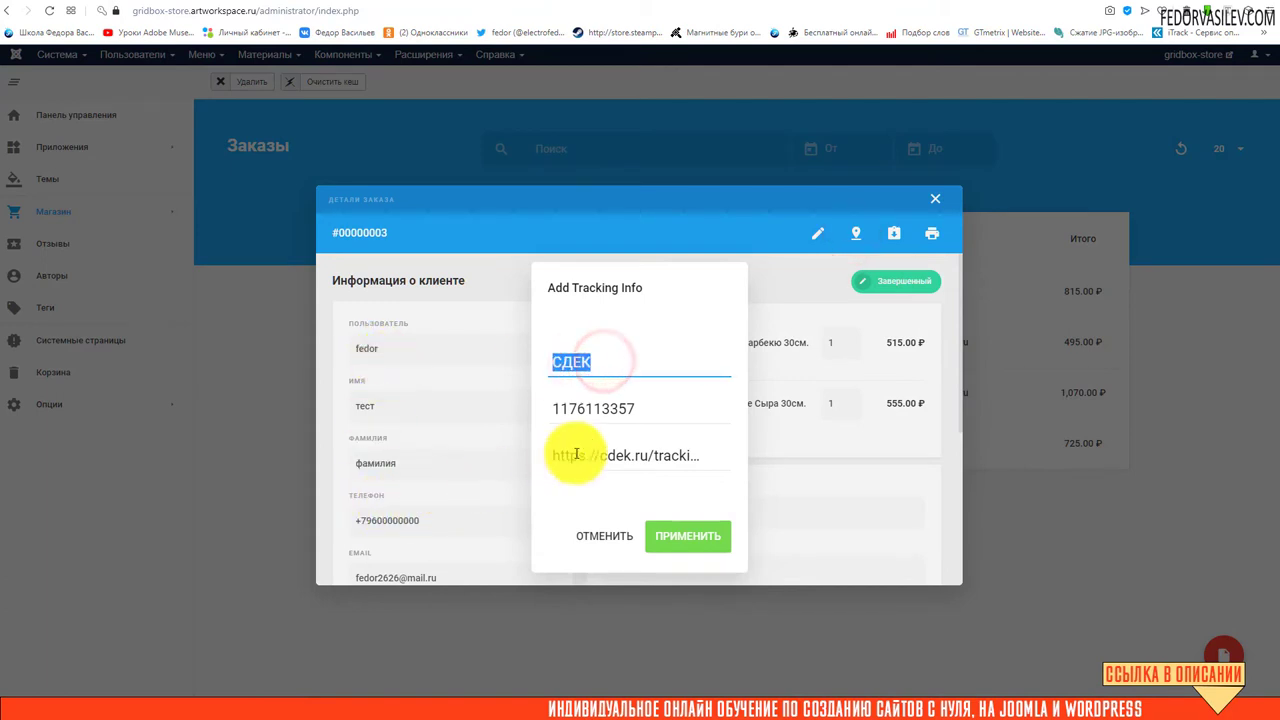
{"action": "left_click", "coordinate": [606, 358]}
{"action": "double_click", "coordinate": [665, 412]}
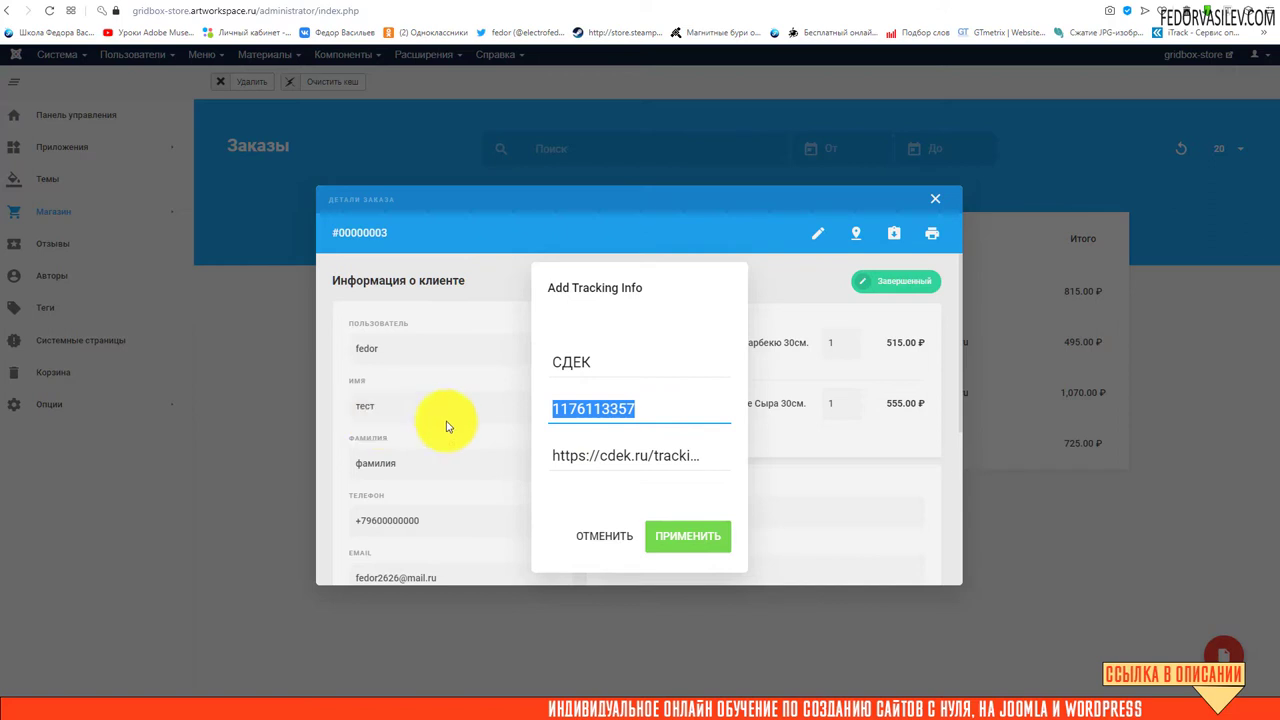
{"action": "left_click", "coordinate": [603, 400]}
{"action": "left_click", "coordinate": [632, 458]}
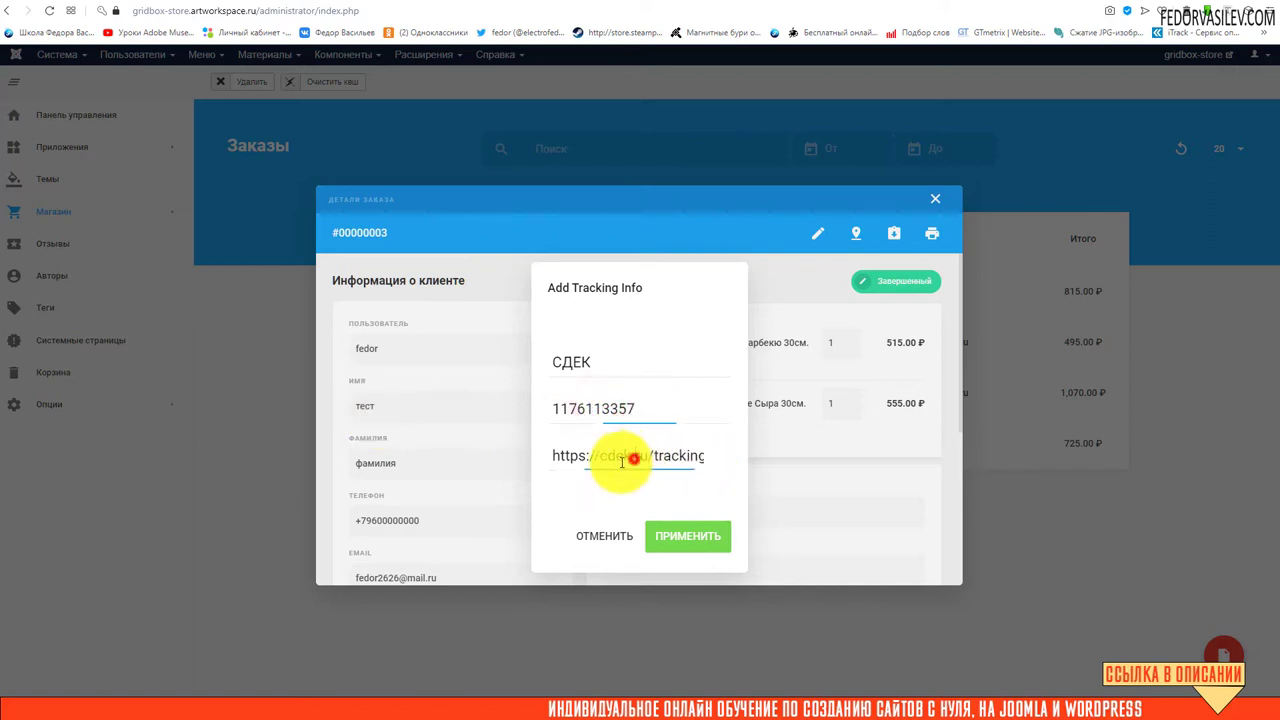
{"action": "left_click_drag", "start_coordinate": [555, 455], "coordinate": [686, 435]}
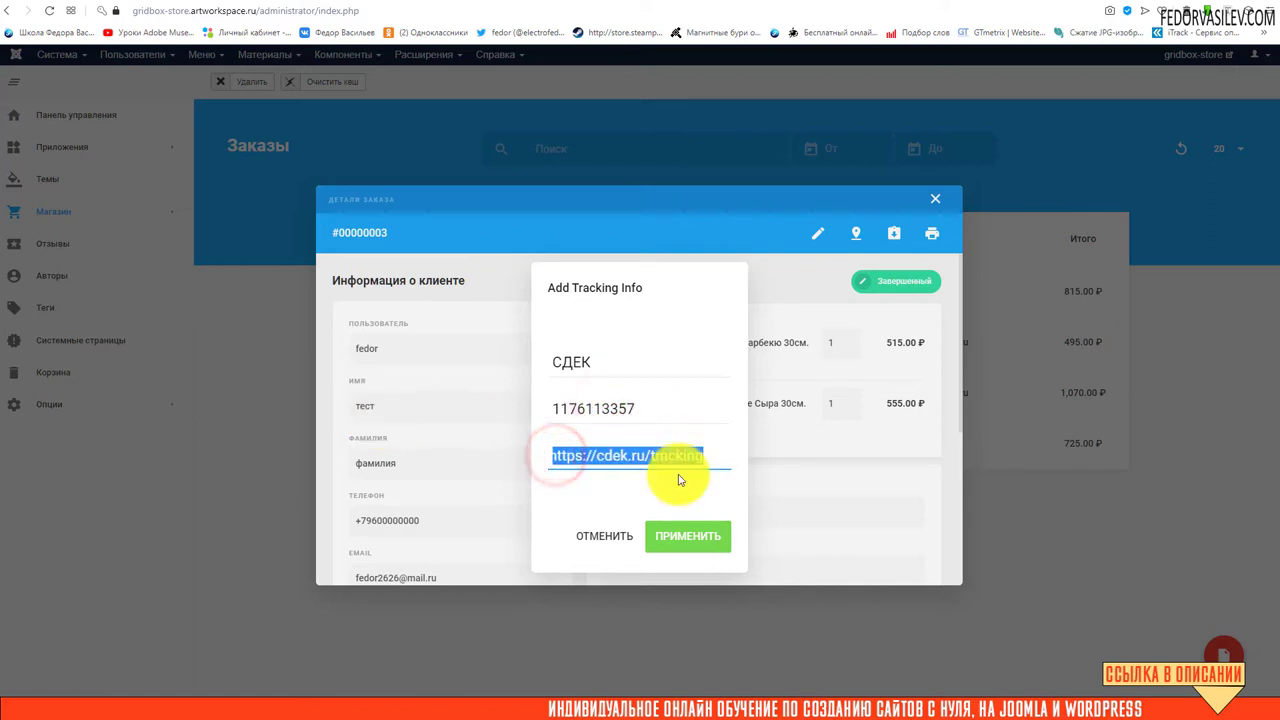
{"action": "left_click", "coordinate": [610, 455]}
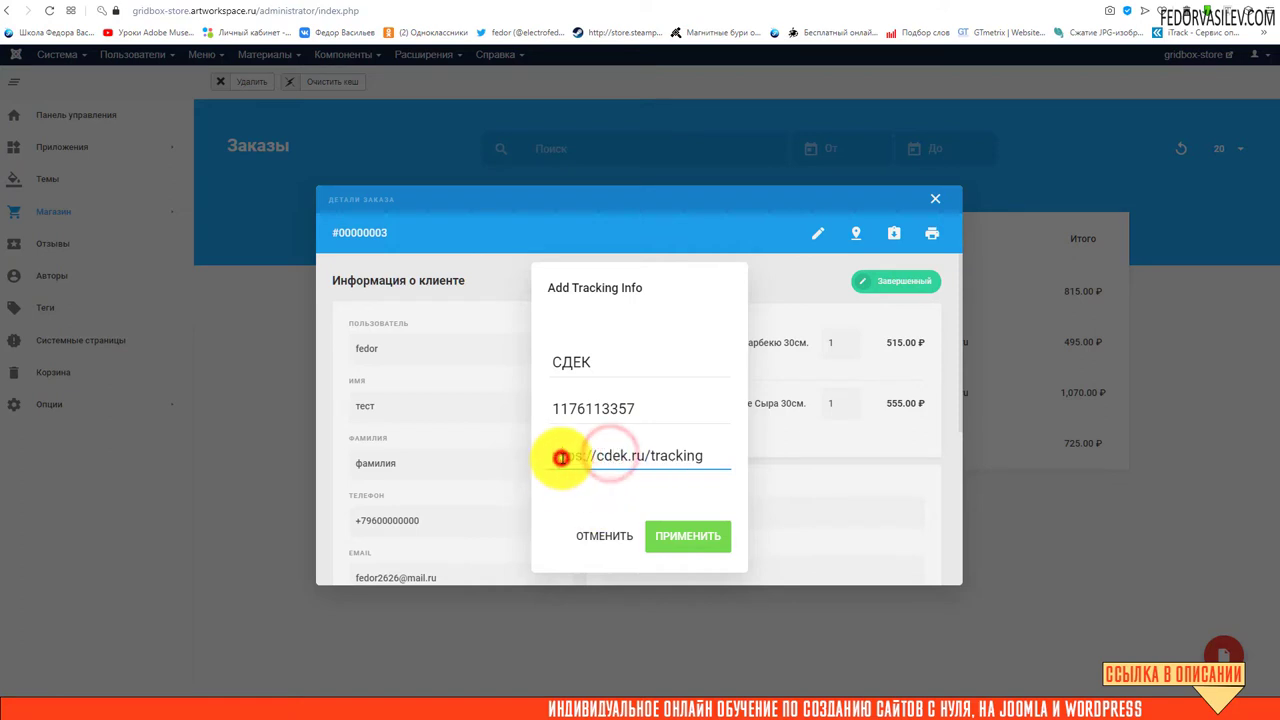
{"action": "left_click", "coordinate": [561, 457]}
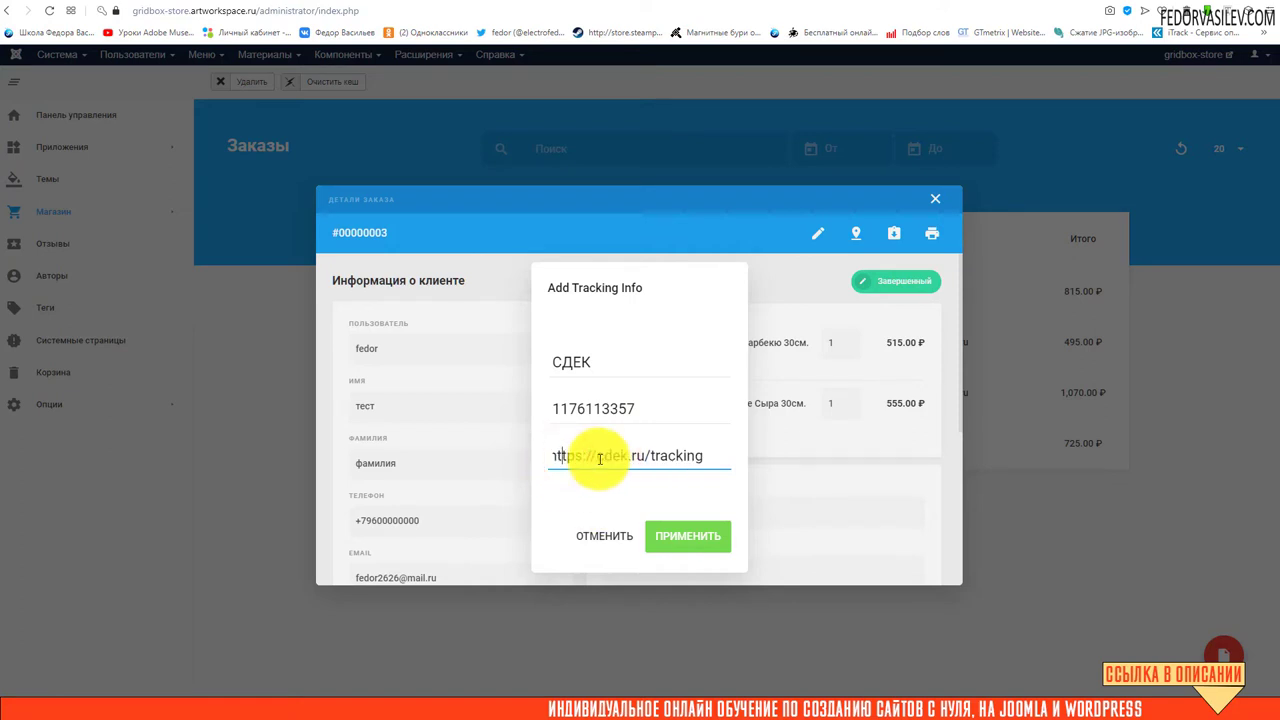
{"action": "left_click", "coordinate": [598, 458]}
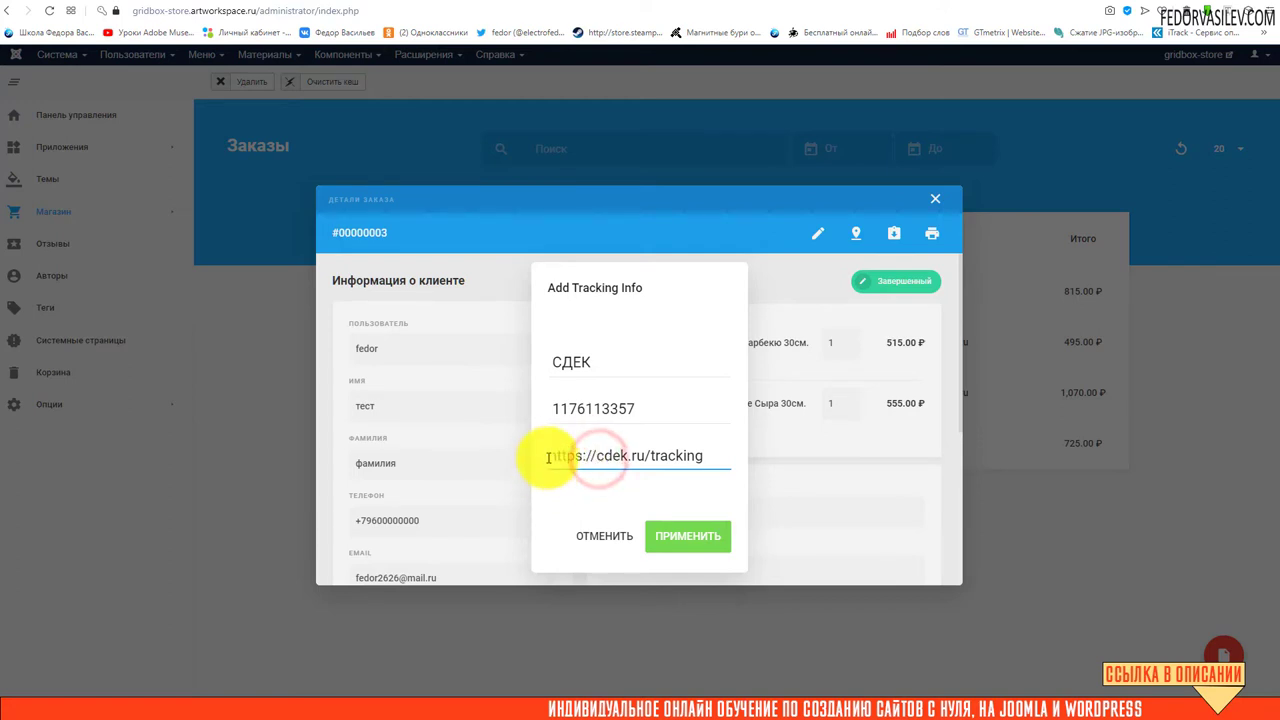
{"action": "left_click", "coordinate": [676, 543]}
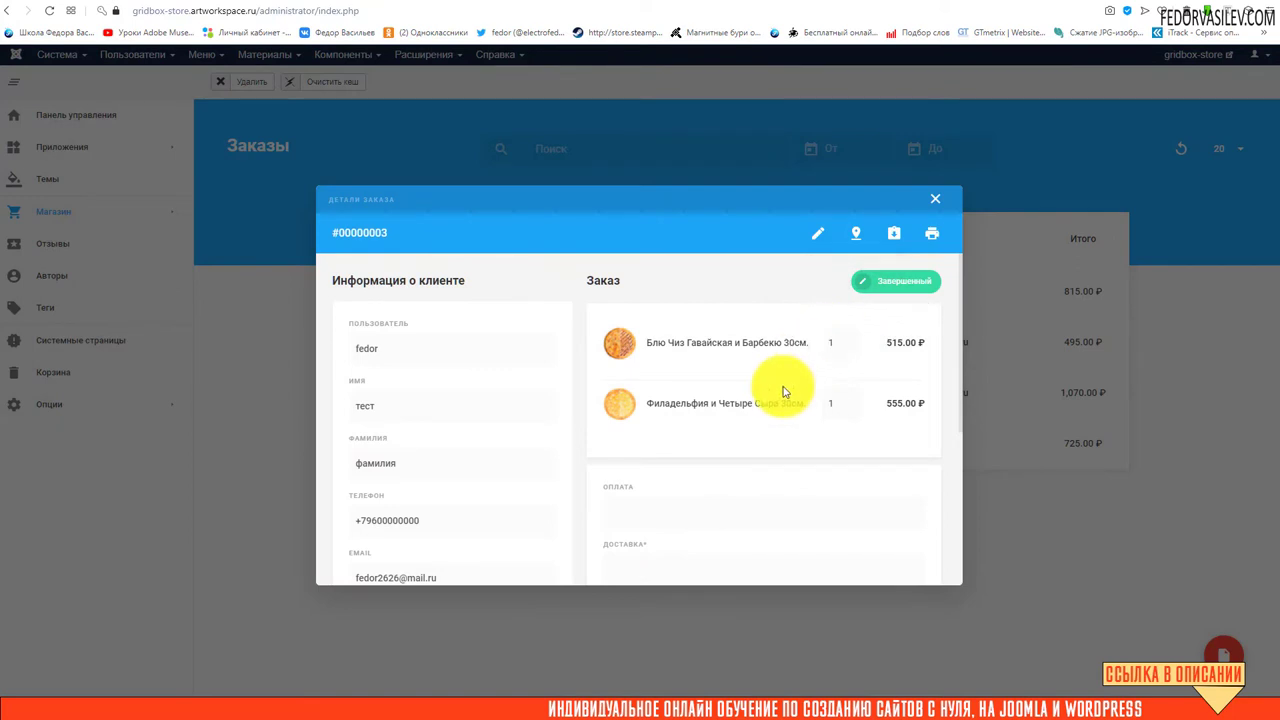
{"action": "left_click", "coordinate": [936, 200]}
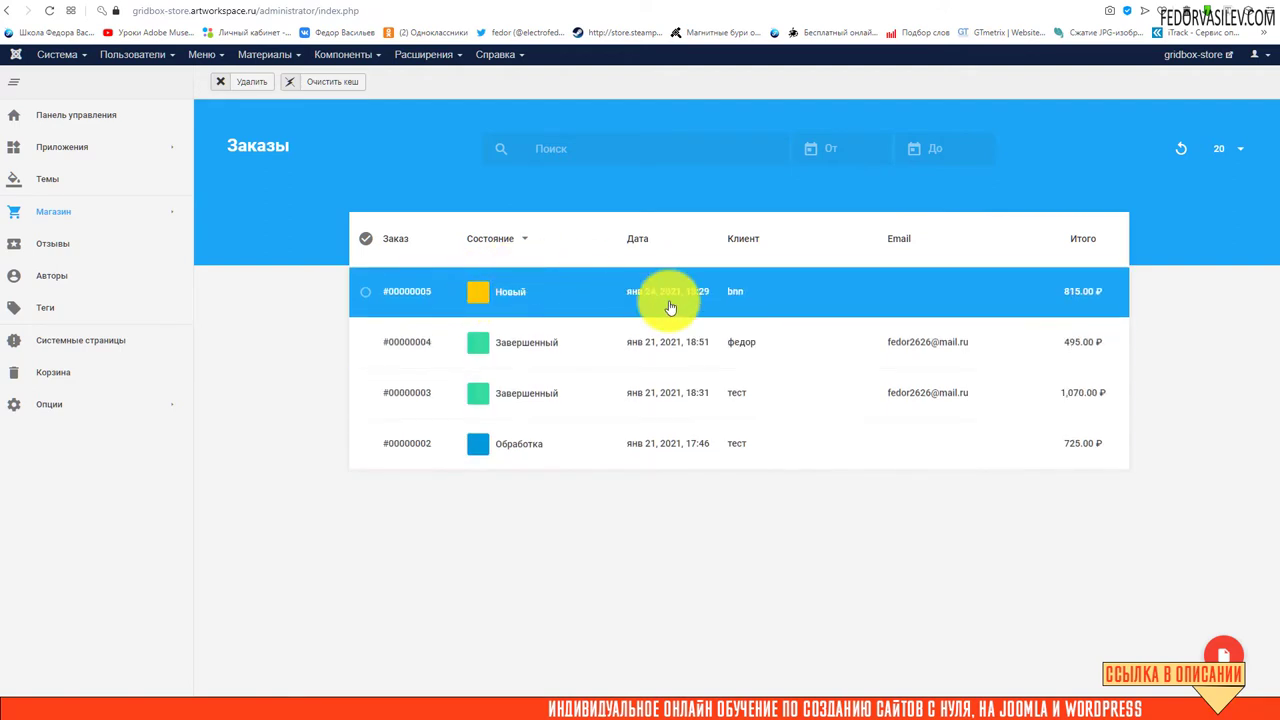
In the store settings' email notifications, choose the type "Уведомление клиента: Заказ выполнен".
{"action": "mouse_move", "coordinate": [155, 212]}
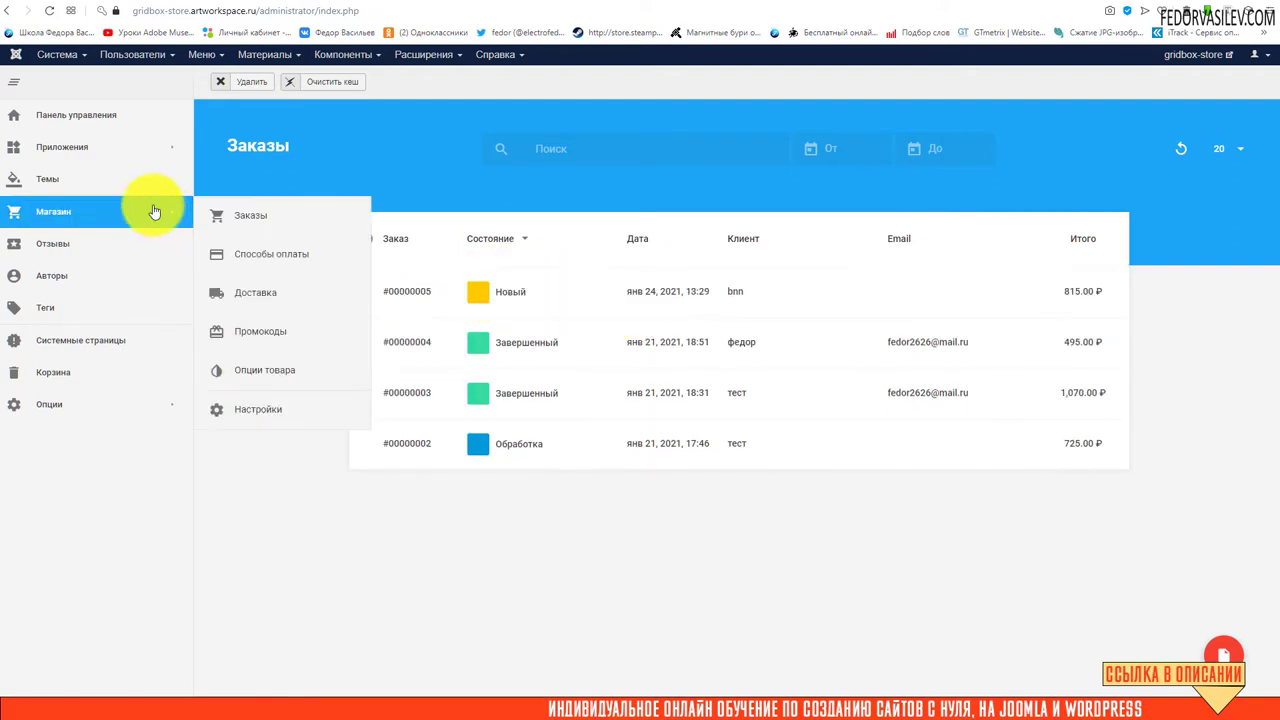
{"action": "left_click", "coordinate": [251, 408]}
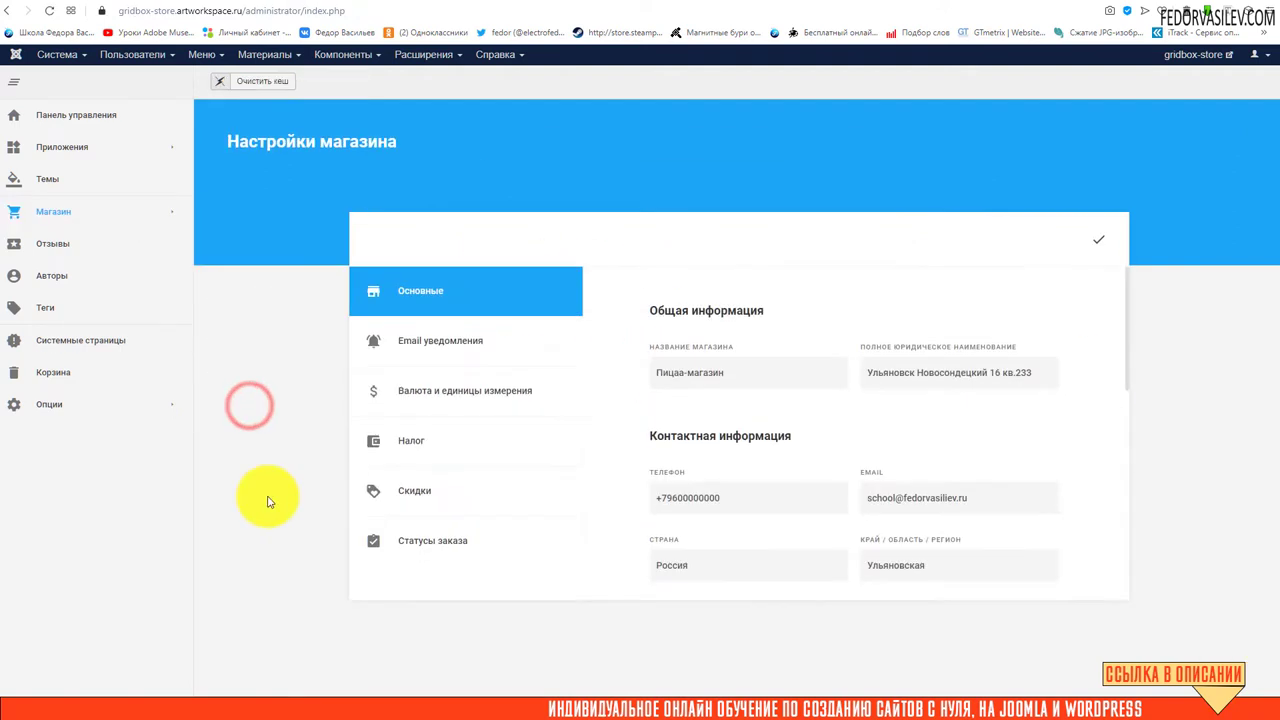
{"action": "left_click", "coordinate": [417, 348]}
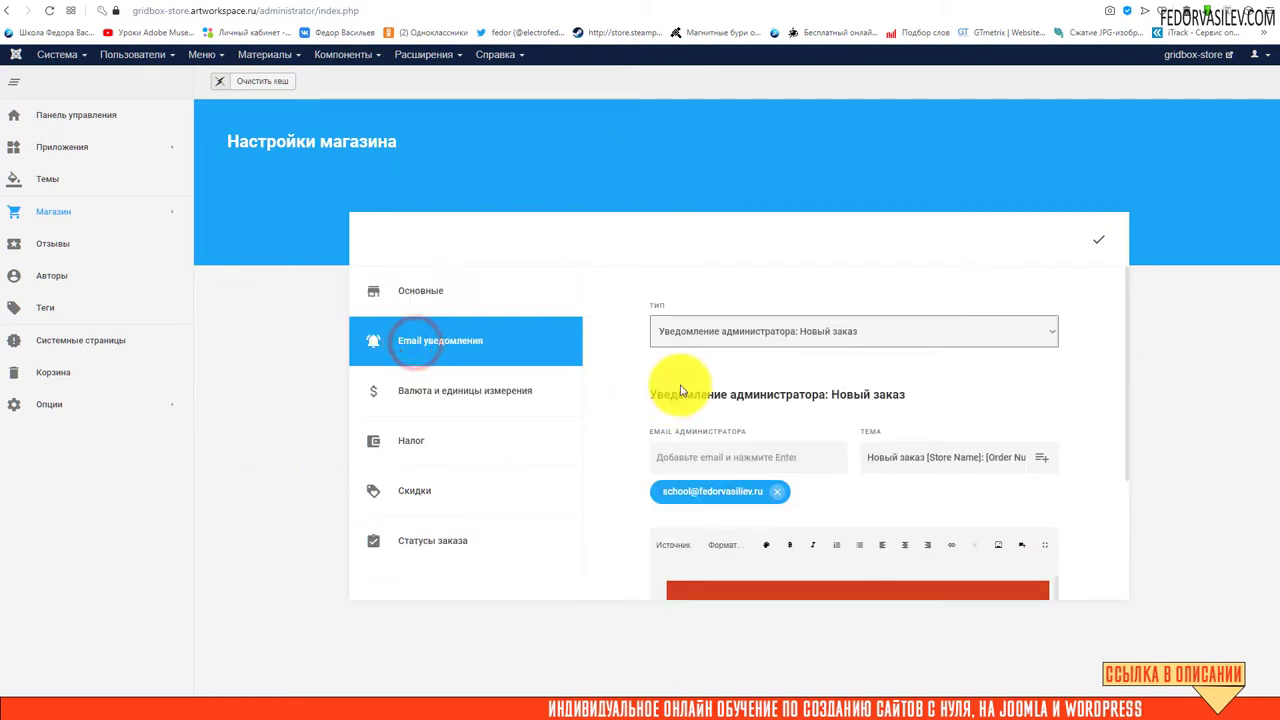
{"action": "left_click", "coordinate": [714, 336]}
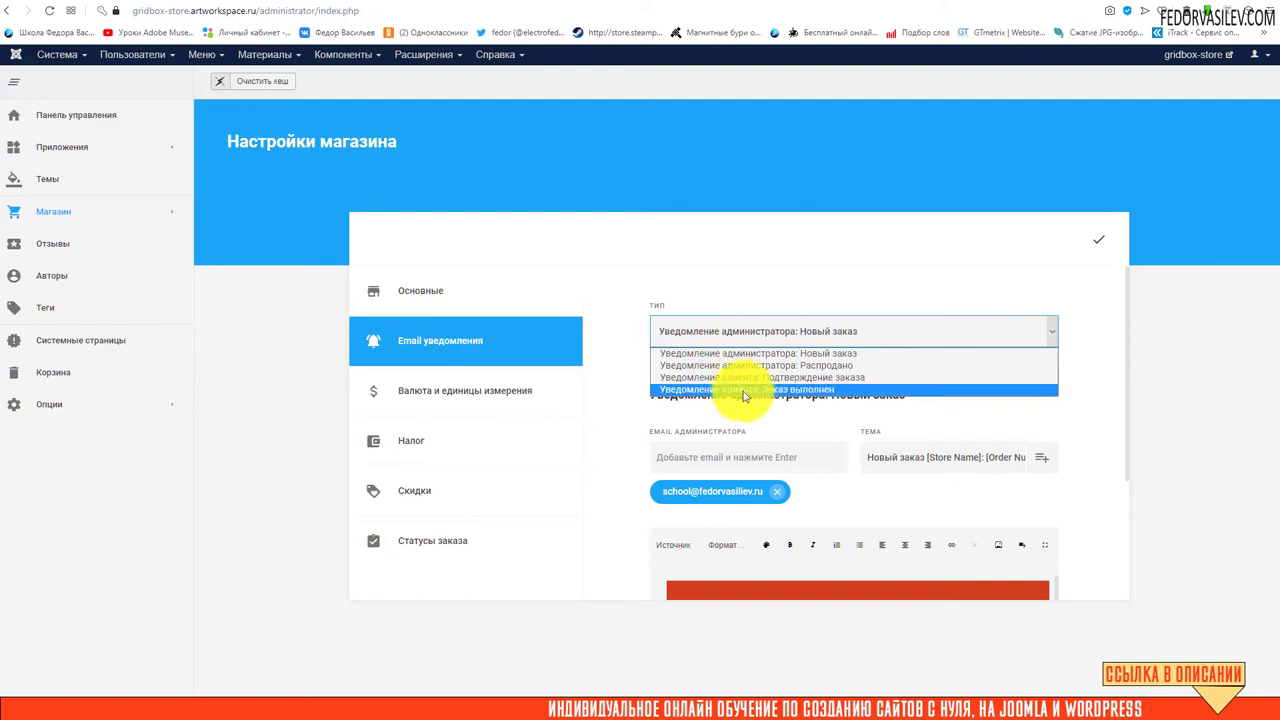
{"action": "left_click", "coordinate": [749, 389]}
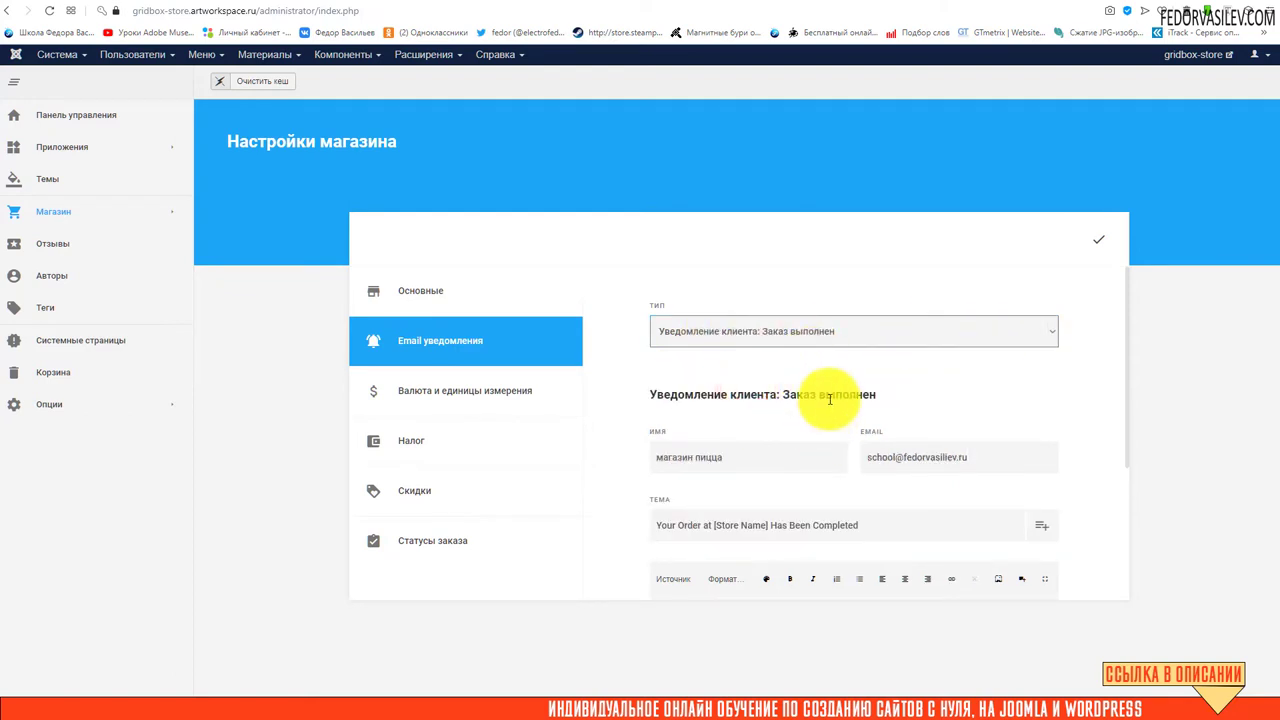
Add an empty line below the Phone line in the Customer Info section of the notification email template.
{"action": "scroll", "coordinate": [768, 473], "scroll_direction": "down", "scroll_amount": 2}
{"action": "scroll", "coordinate": [768, 473], "scroll_direction": "down", "scroll_amount": 1}
{"action": "scroll", "coordinate": [768, 473], "scroll_direction": "up", "scroll_amount": 3}
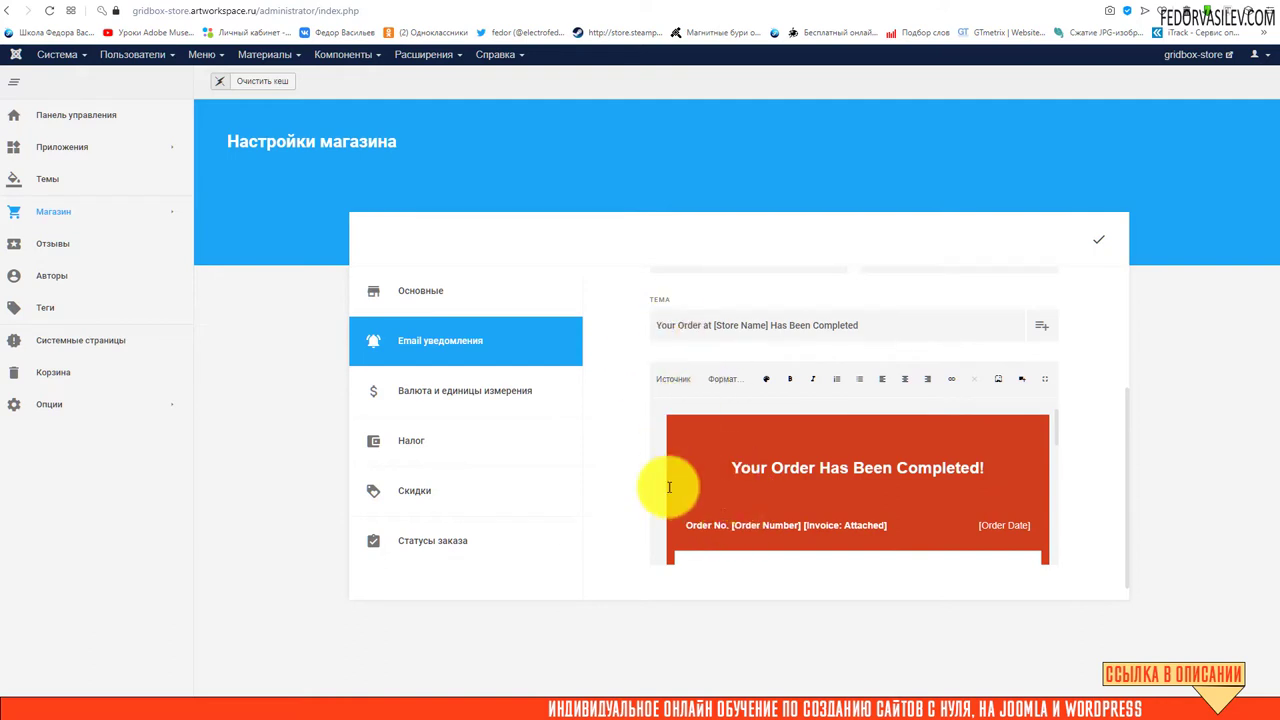
{"action": "scroll", "coordinate": [751, 394], "scroll_direction": "down", "scroll_amount": 1}
{"action": "scroll", "coordinate": [849, 480], "scroll_direction": "down", "scroll_amount": 4}
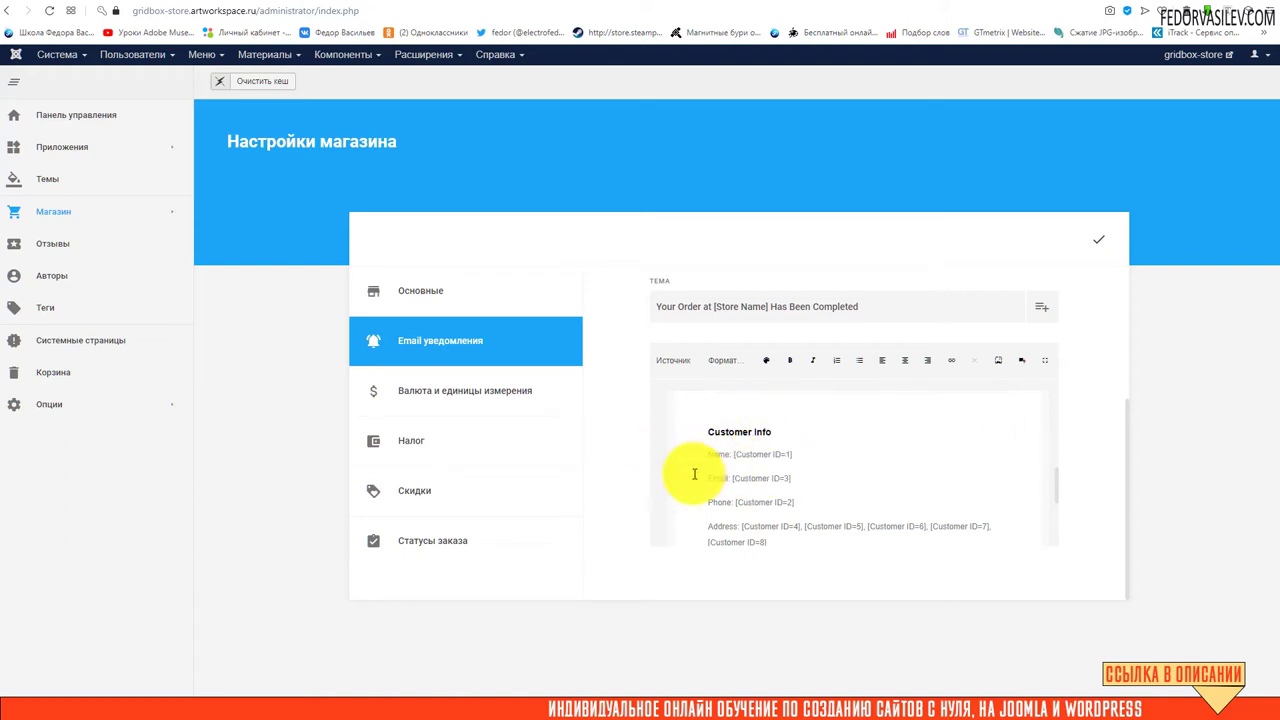
{"action": "left_click", "coordinate": [805, 508]}
{"action": "key", "text": "Return"}
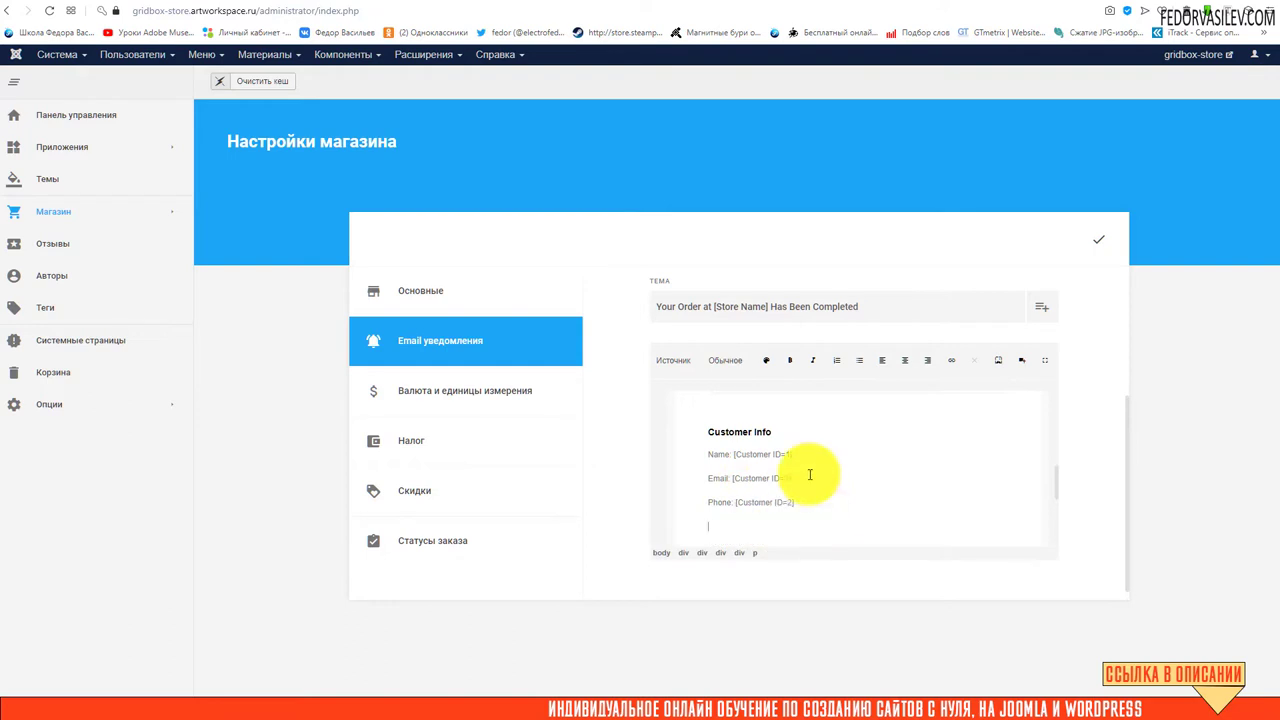
Insert the [Tracking Carrier] shortcode from the "Заказ" category on the empty line below Phone.
{"action": "scroll", "coordinate": [740, 479], "scroll_direction": "down", "scroll_amount": 1}
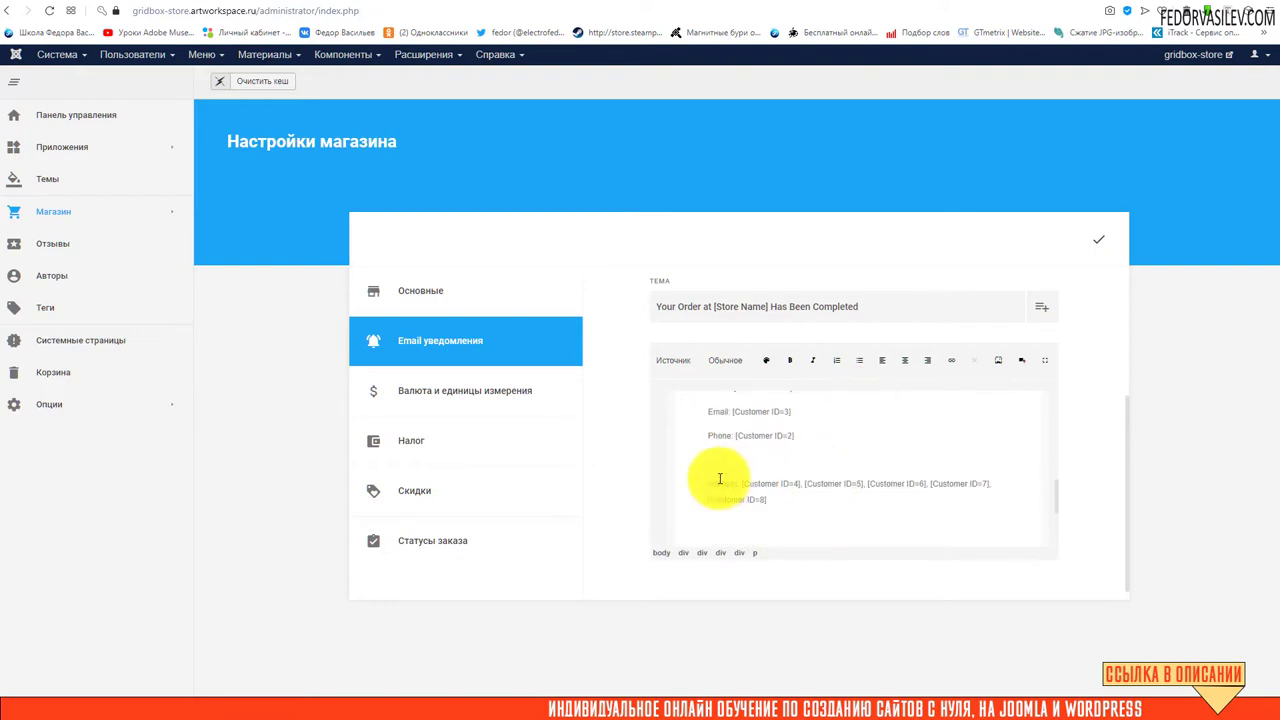
{"action": "left_click", "coordinate": [1023, 371]}
{"action": "left_click", "coordinate": [783, 252]}
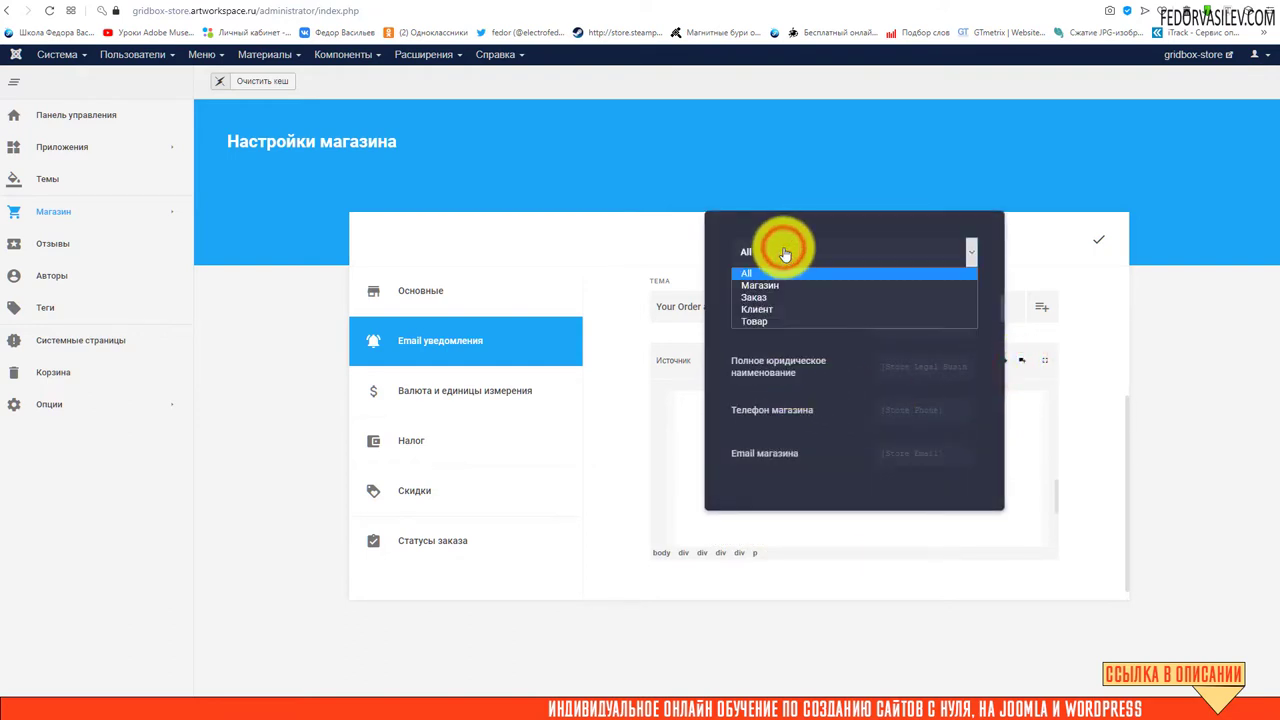
{"action": "left_click", "coordinate": [785, 295]}
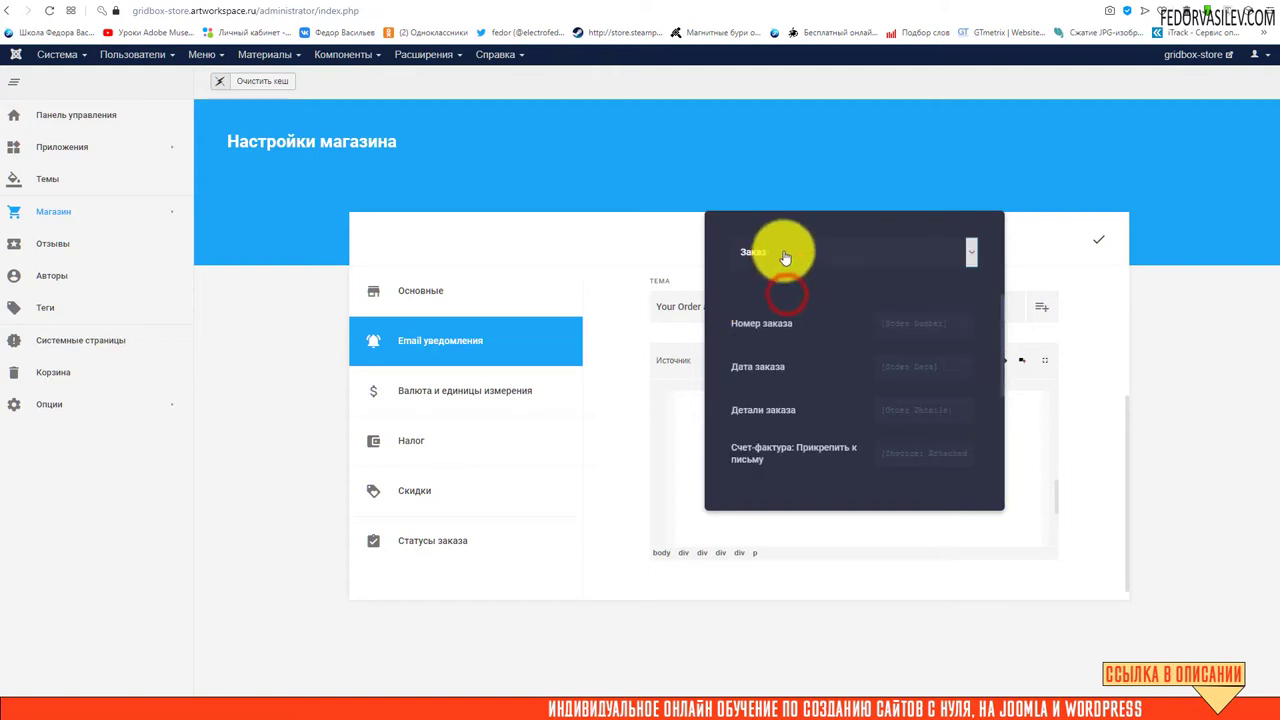
{"action": "scroll", "coordinate": [893, 370], "scroll_direction": "down", "scroll_amount": 2}
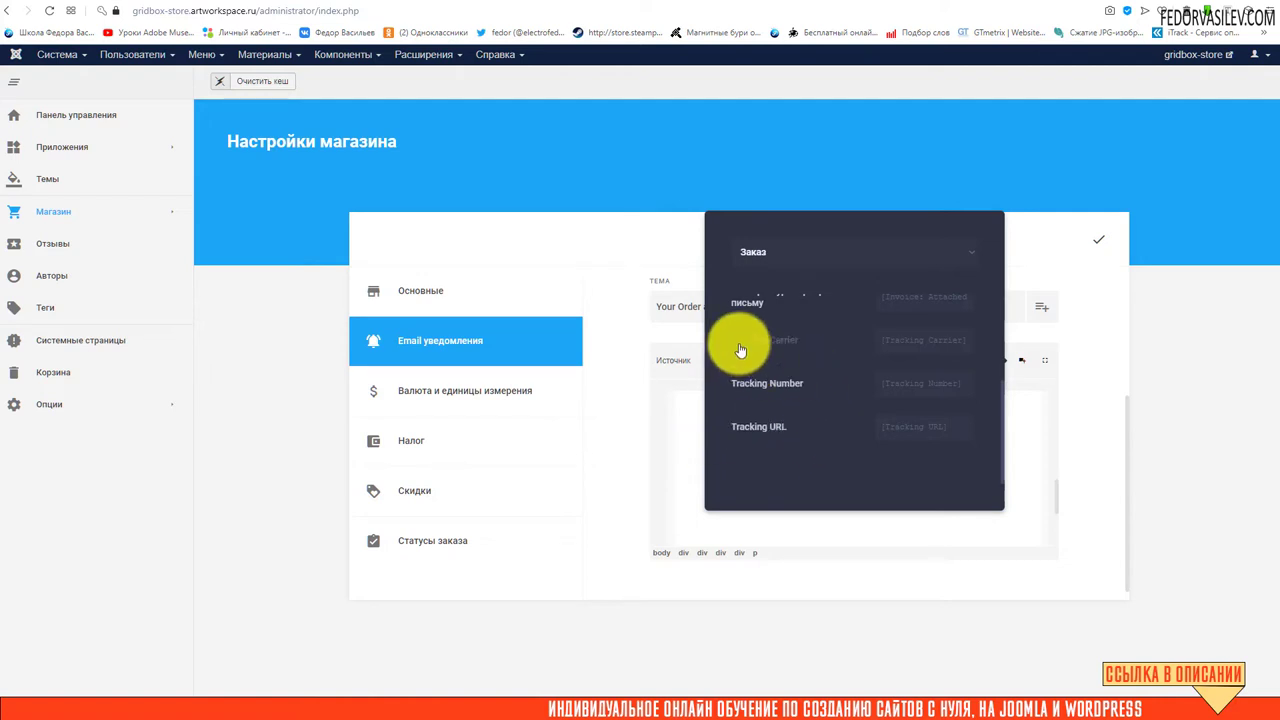
{"action": "left_click", "coordinate": [922, 340]}
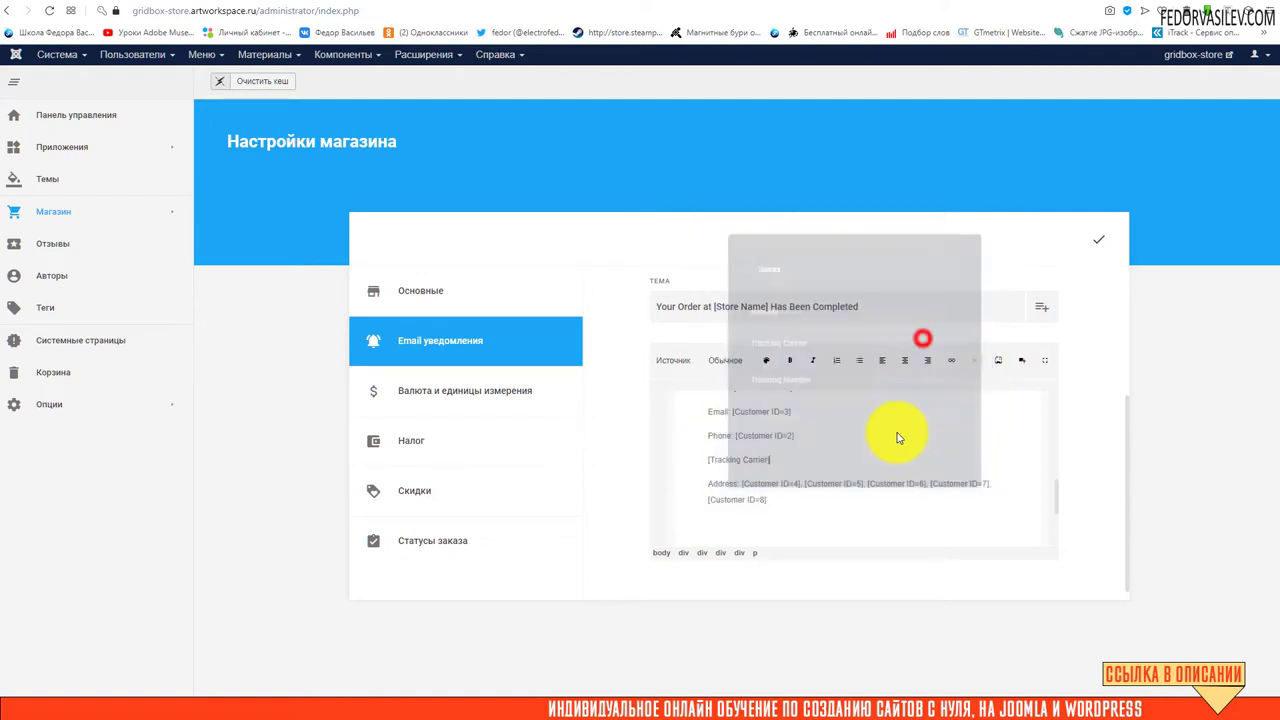
Insert the [Tracking Number] shortcode on a new line below [Tracking Carrier].
{"action": "left_click", "coordinate": [784, 454]}
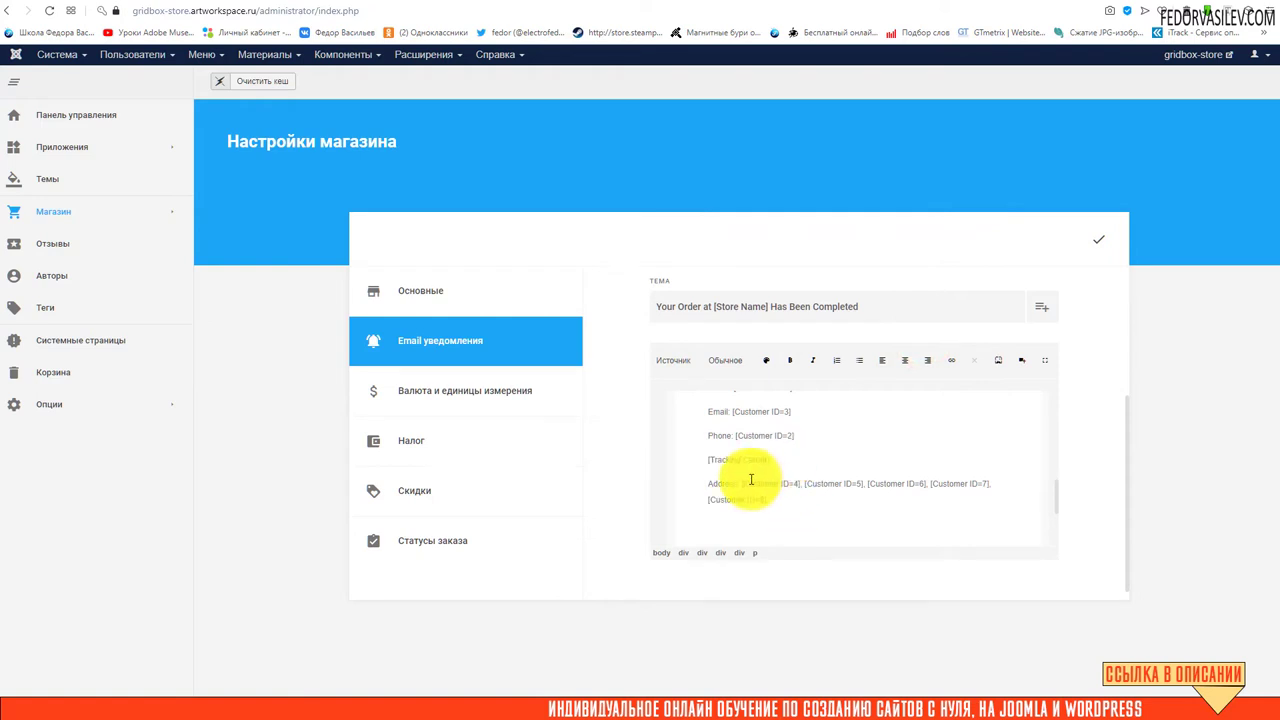
{"action": "left_click_drag", "start_coordinate": [710, 461], "coordinate": [781, 461]}
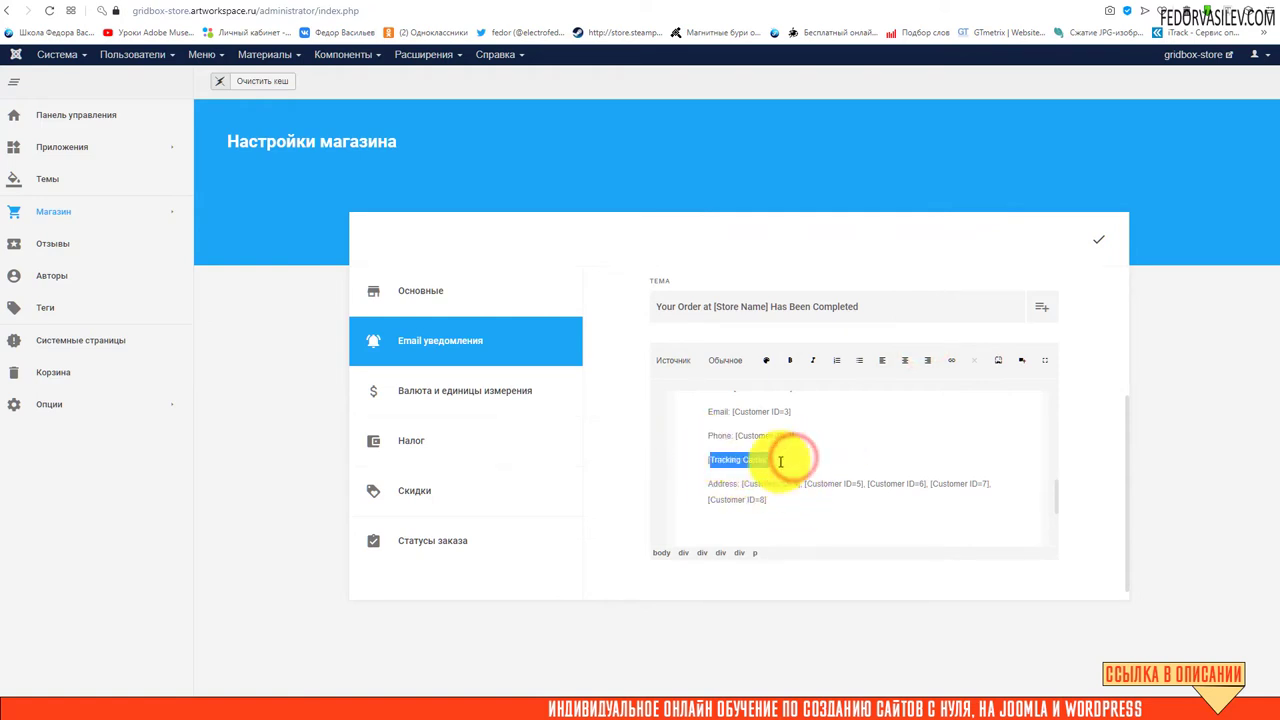
{"action": "left_click", "coordinate": [1021, 360]}
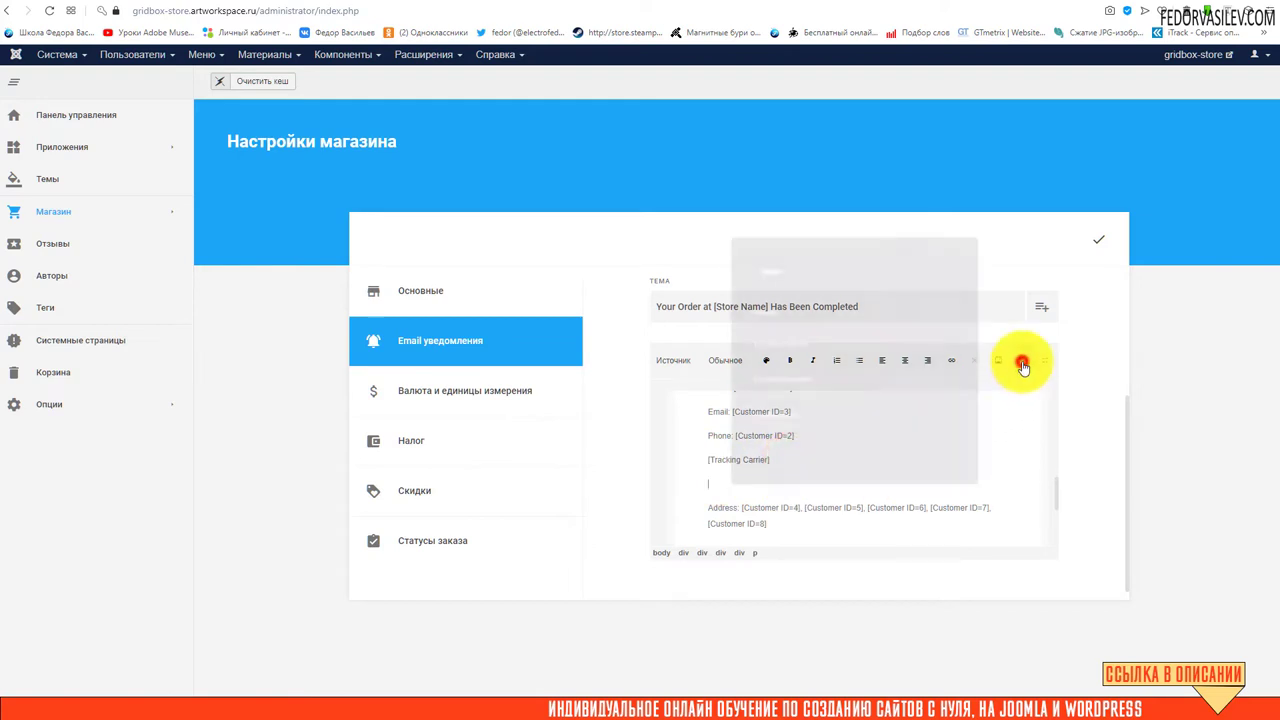
{"action": "left_click", "coordinate": [898, 384]}
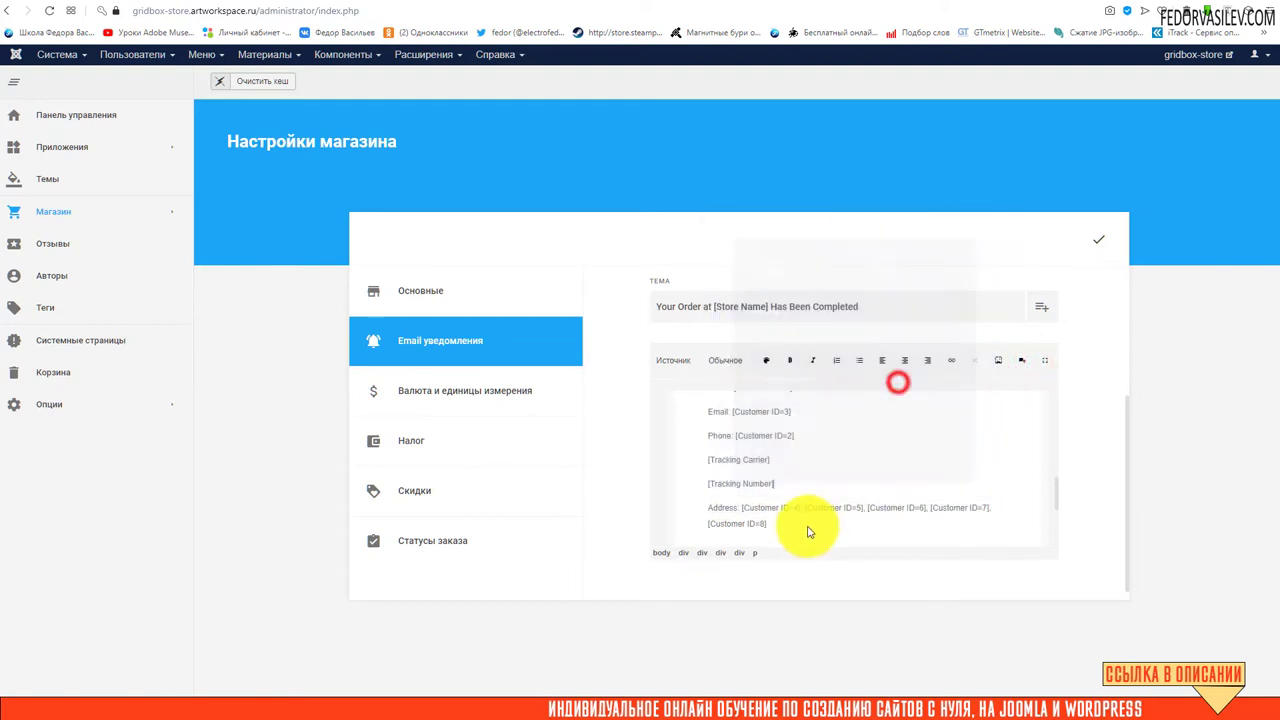
Insert the [Tracking URL] shortcode on a new line below [Tracking Number] and save the store settings.
{"action": "left_click", "coordinate": [765, 486]}
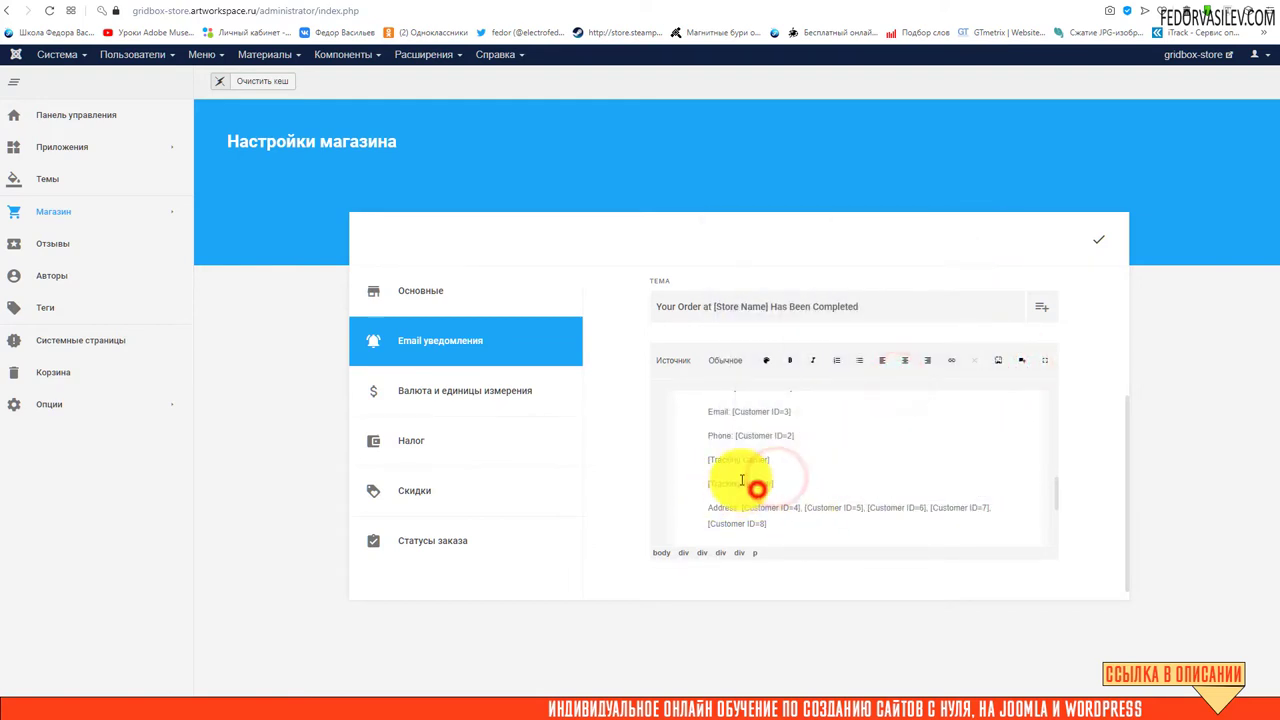
{"action": "left_click", "coordinate": [822, 487]}
{"action": "key", "text": "Return"}
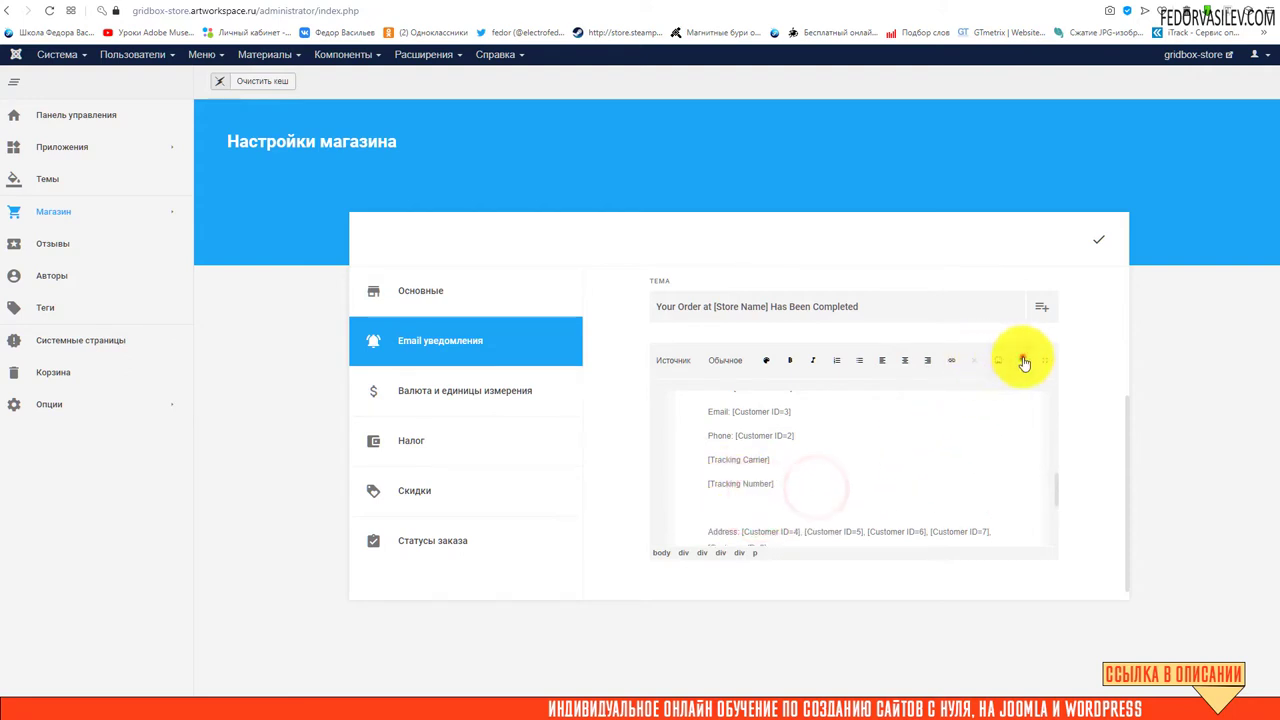
{"action": "left_click", "coordinate": [1021, 360]}
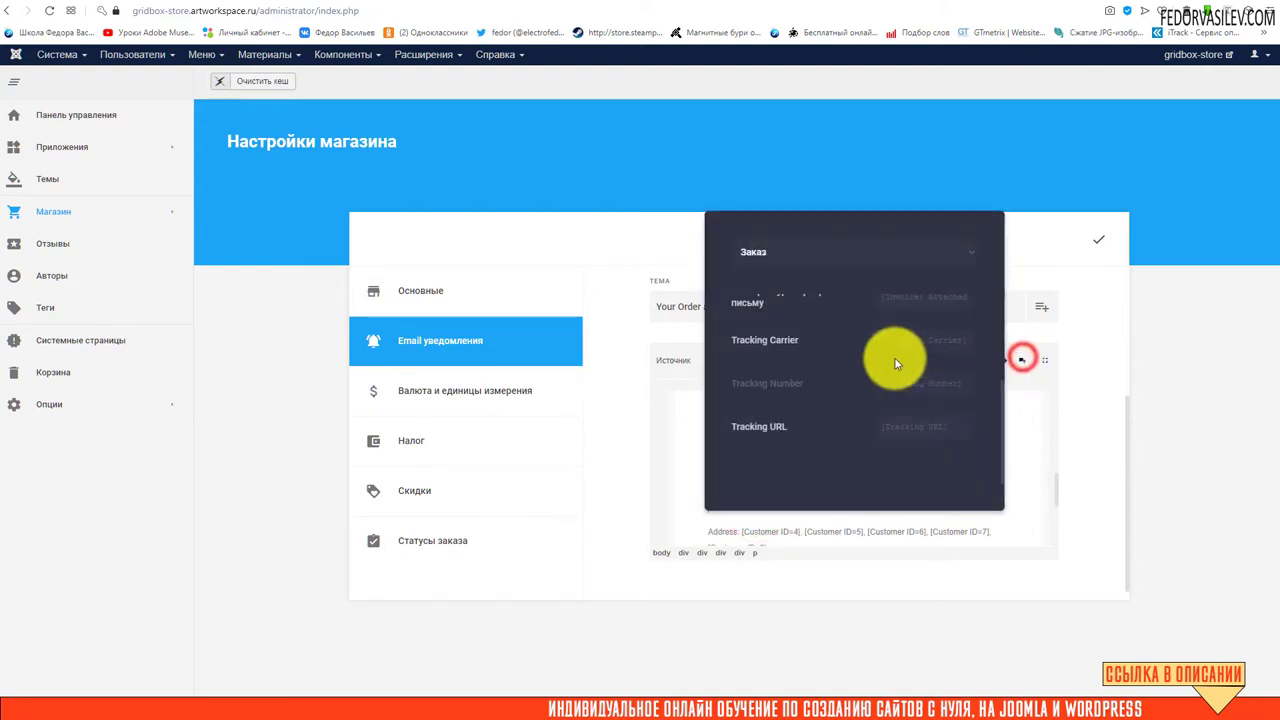
{"action": "left_click", "coordinate": [916, 426]}
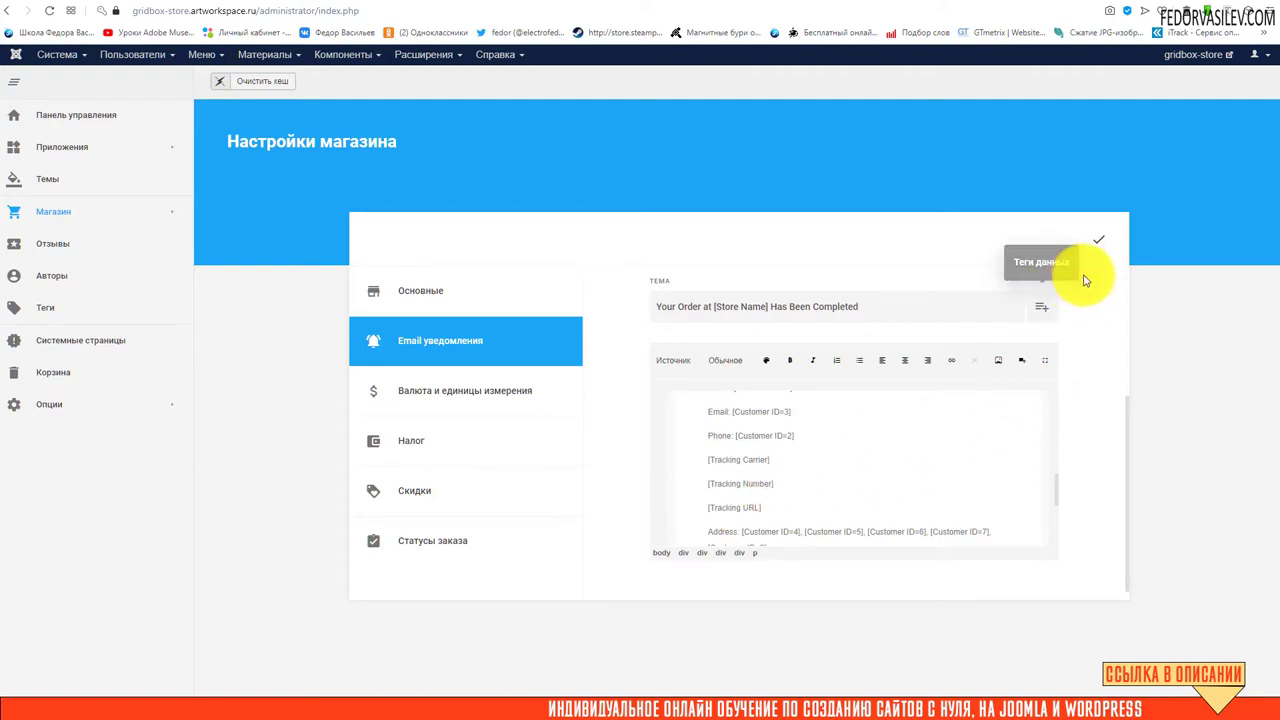
{"action": "left_click", "coordinate": [1097, 240]}
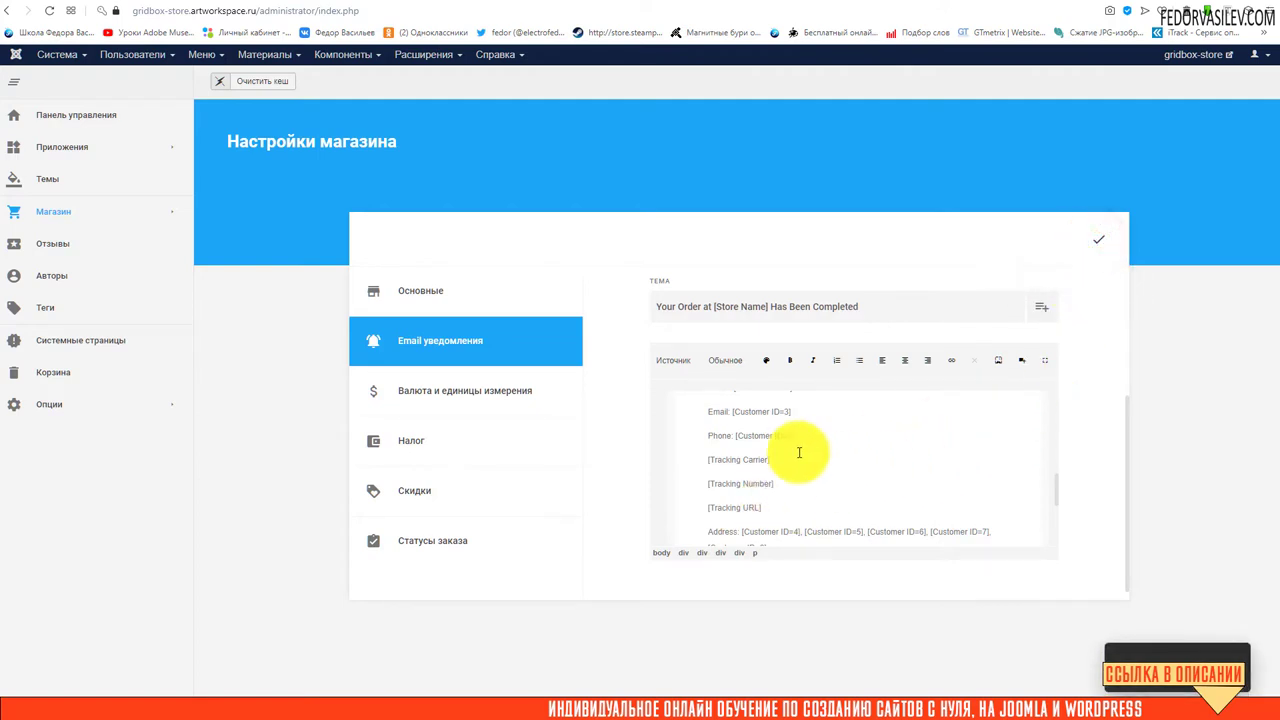
In the store's orders, open the completed order of 21 January 2021, 18:31, check its Add Tracking Info option, and close it.
{"action": "mouse_move", "coordinate": [93, 230]}
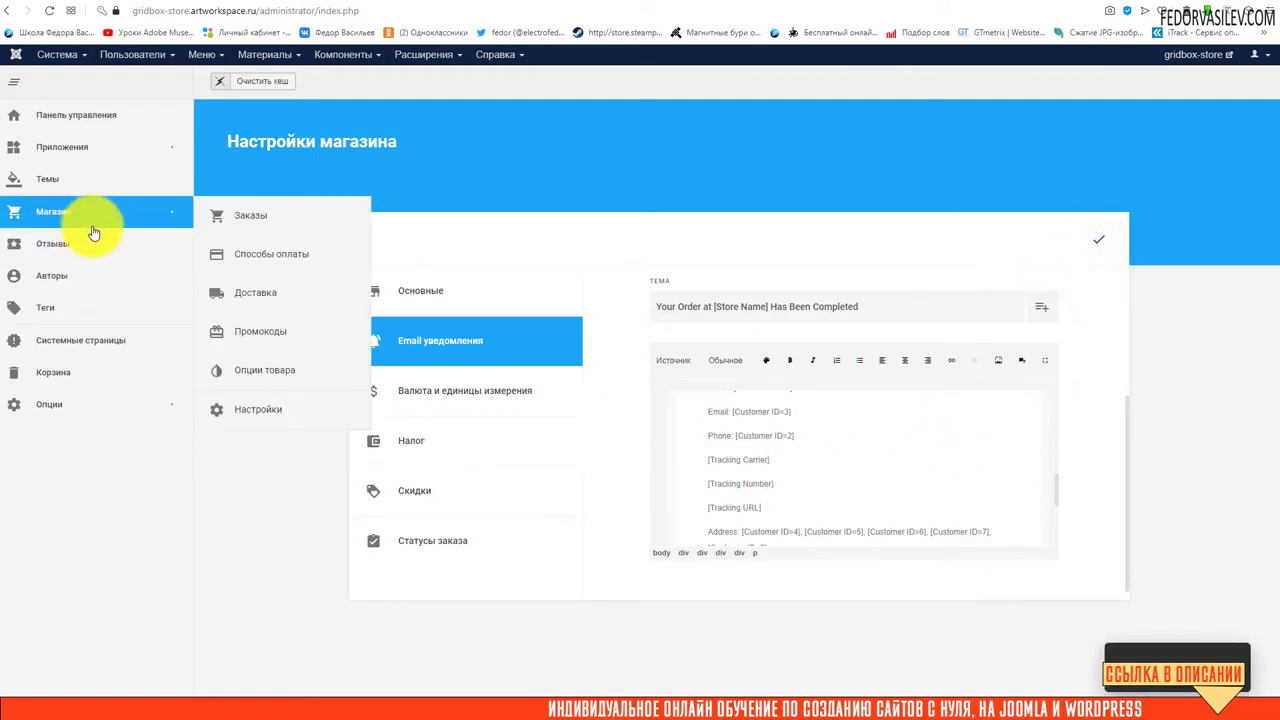
{"action": "left_click", "coordinate": [273, 219]}
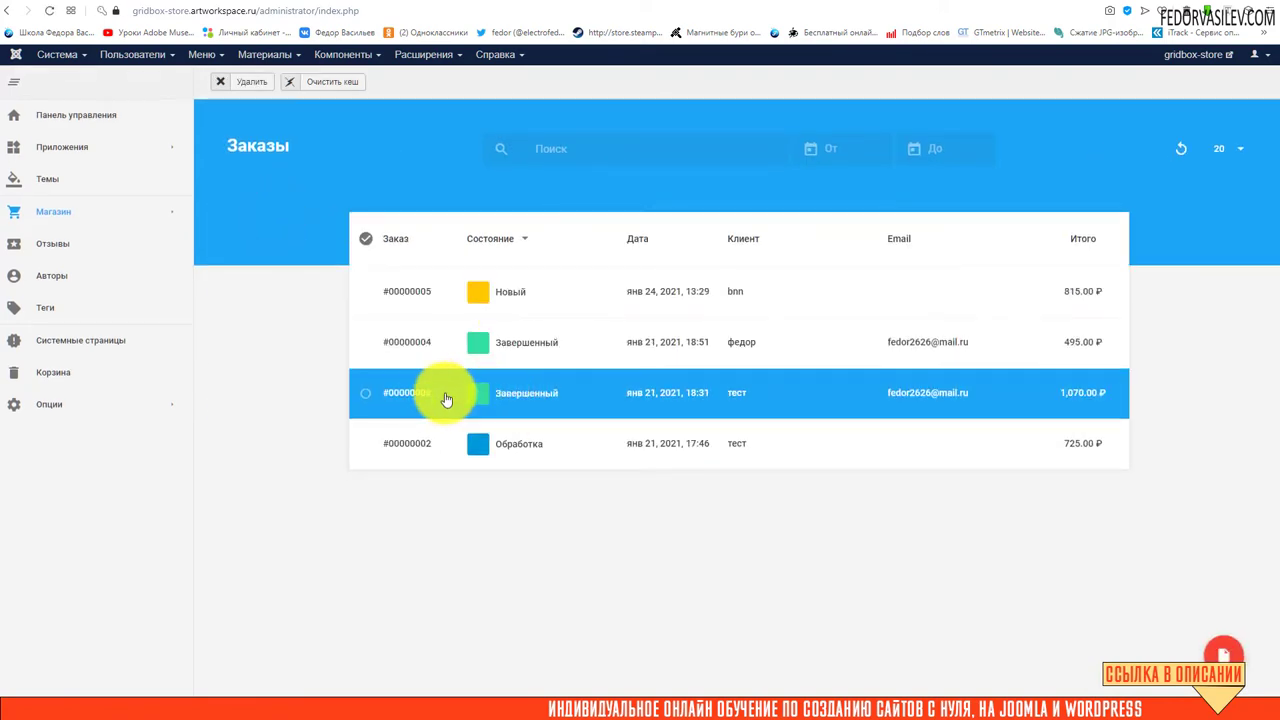
{"action": "left_click", "coordinate": [425, 397]}
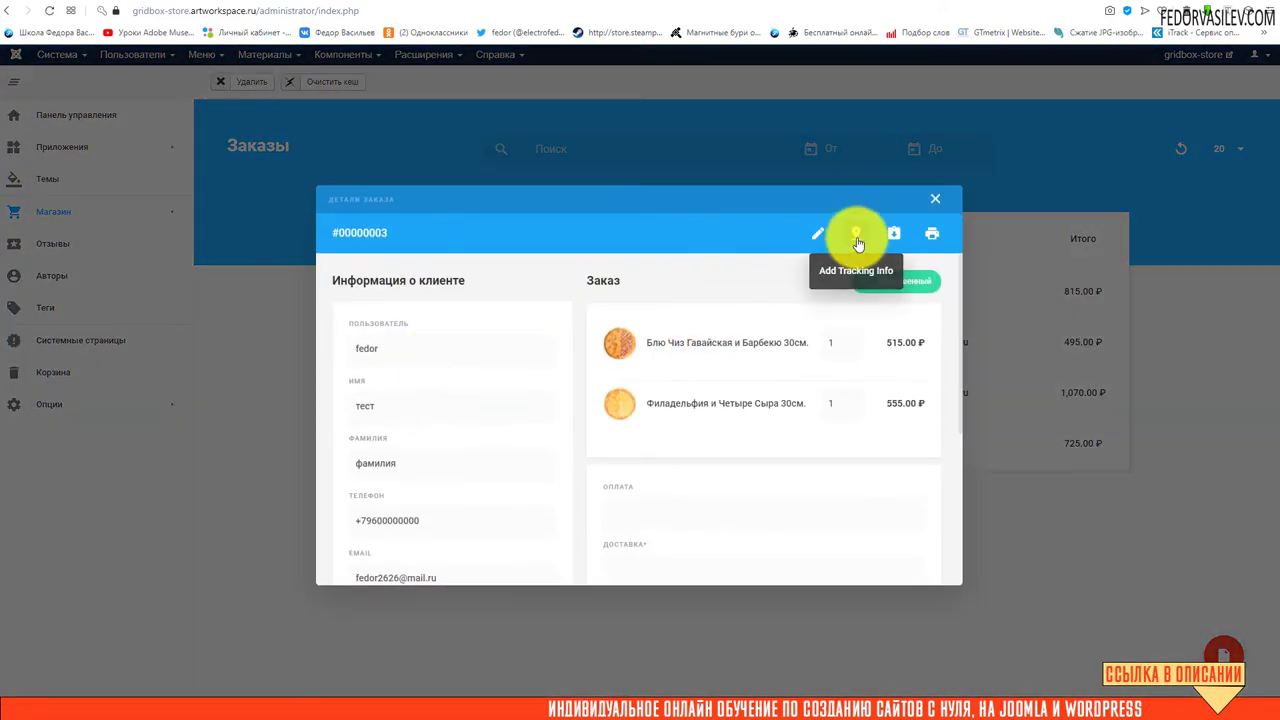
{"action": "left_click", "coordinate": [1051, 177]}
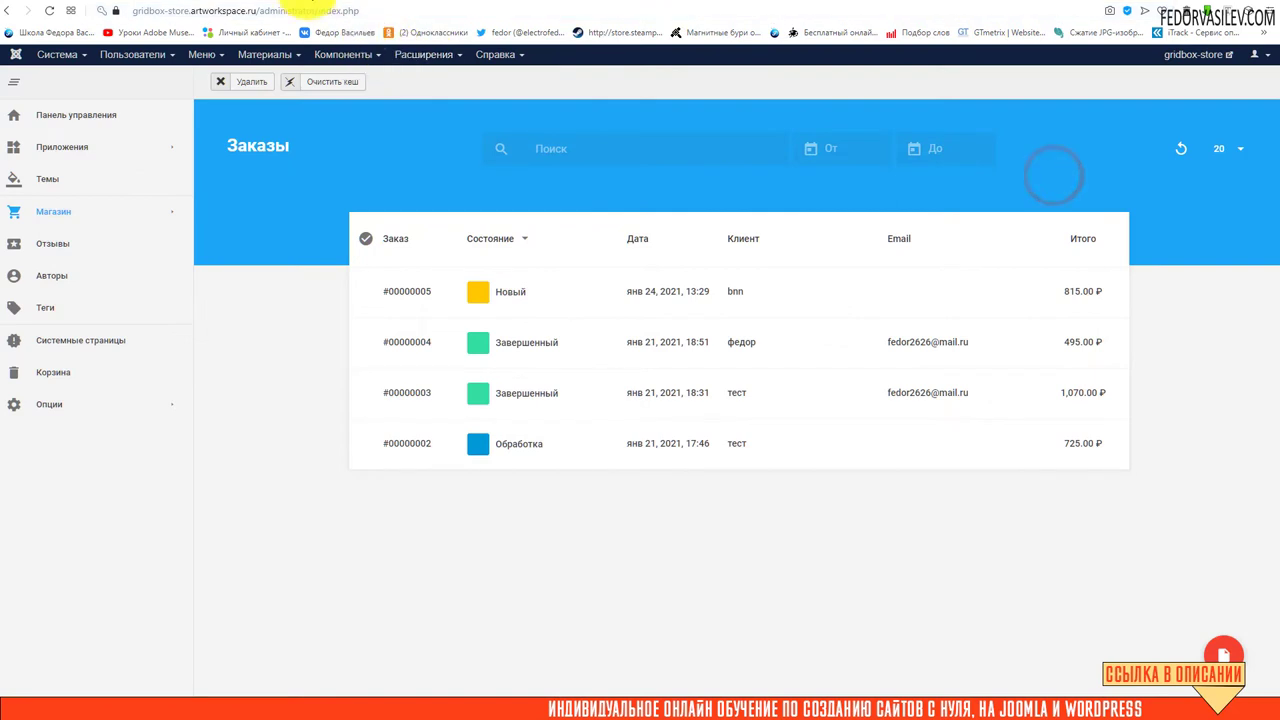
Switch to the customer profile on the shop site and view the Tracking Info section of the completed order.
{"action": "left_click", "coordinate": [305, 5]}
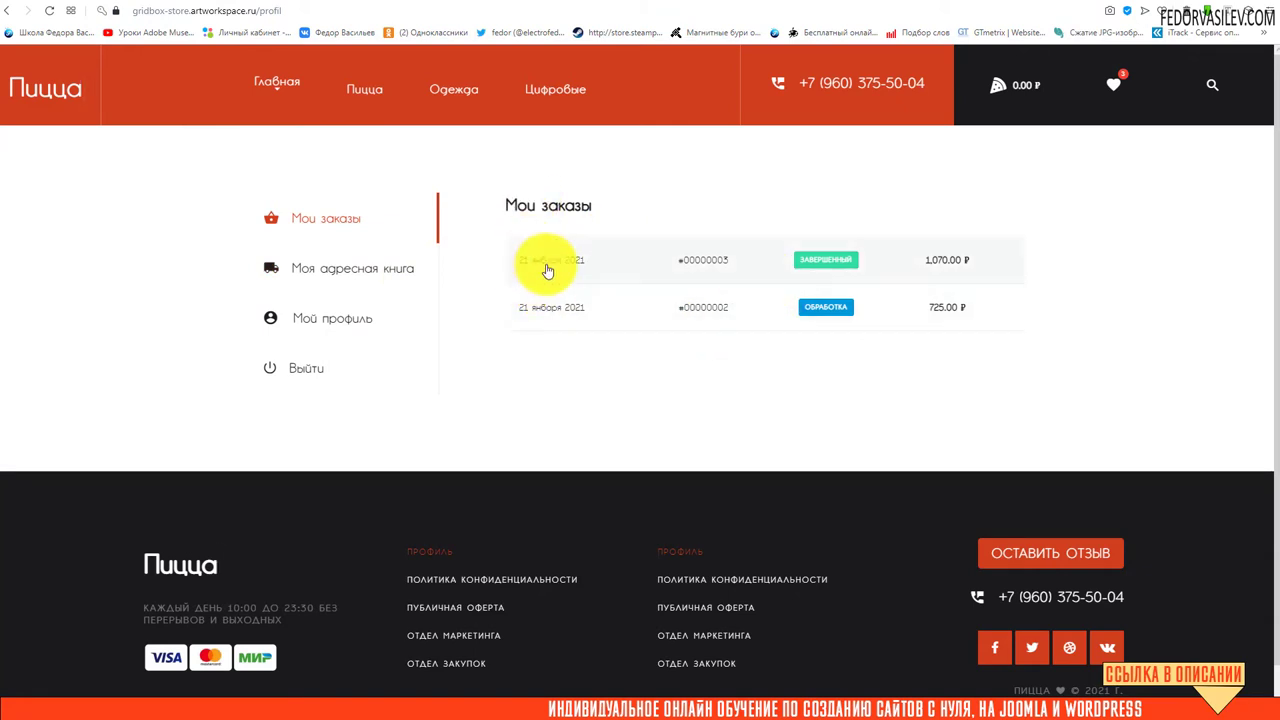
{"action": "left_click", "coordinate": [703, 260]}
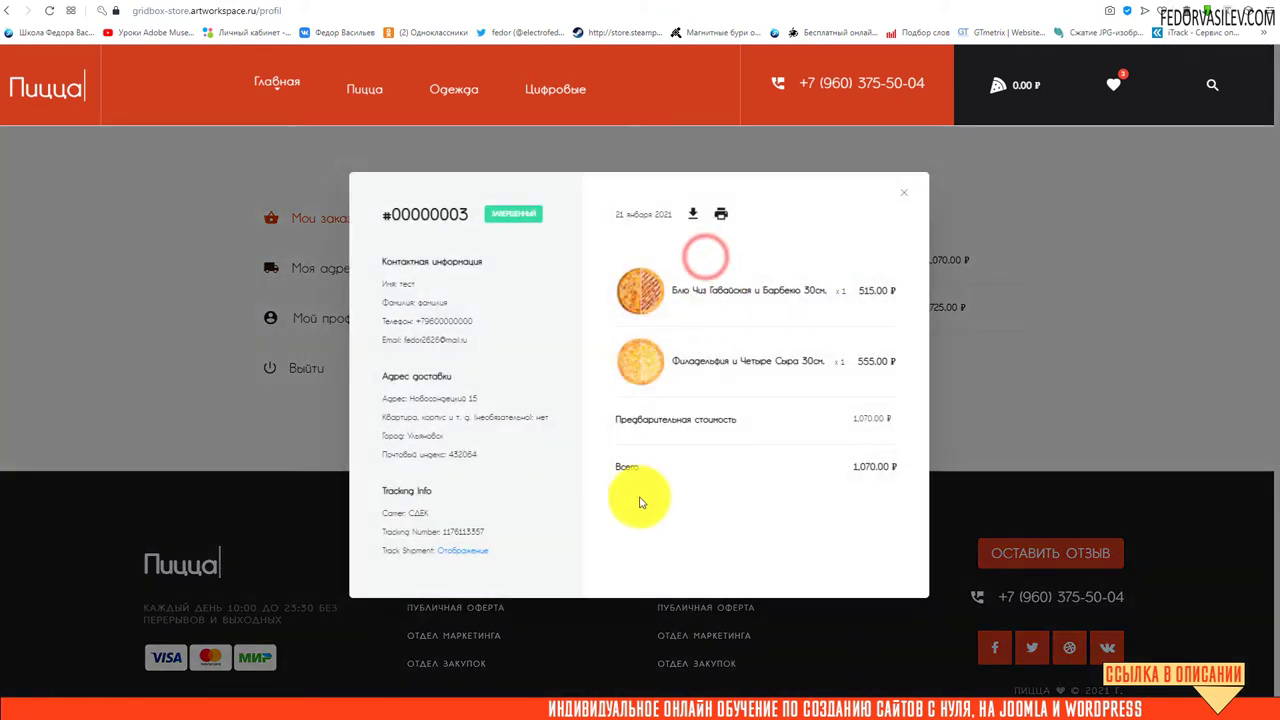
{"action": "left_click_drag", "start_coordinate": [381, 492], "coordinate": [491, 550]}
{"action": "left_click", "coordinate": [641, 545]}
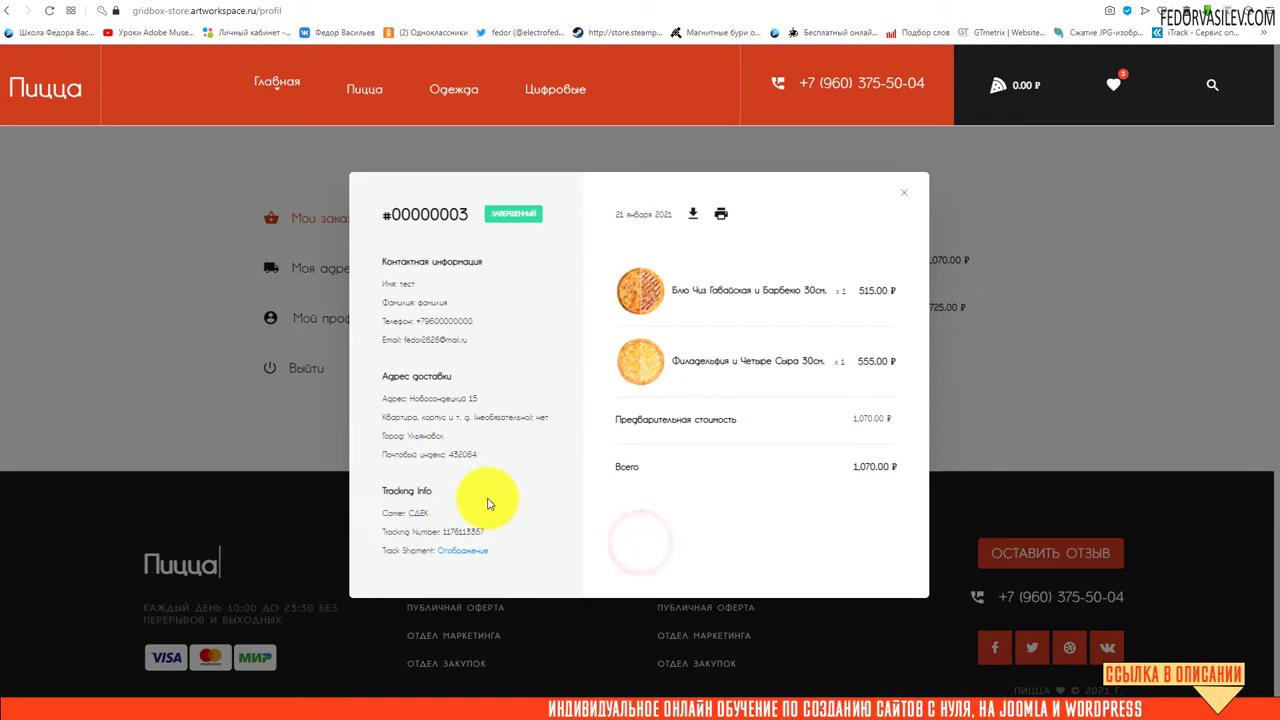
Follow the order's Track Shipment link to the CDEK site, search for the prefilled tracking number, and examine the search result.
{"action": "left_click", "coordinate": [461, 551]}
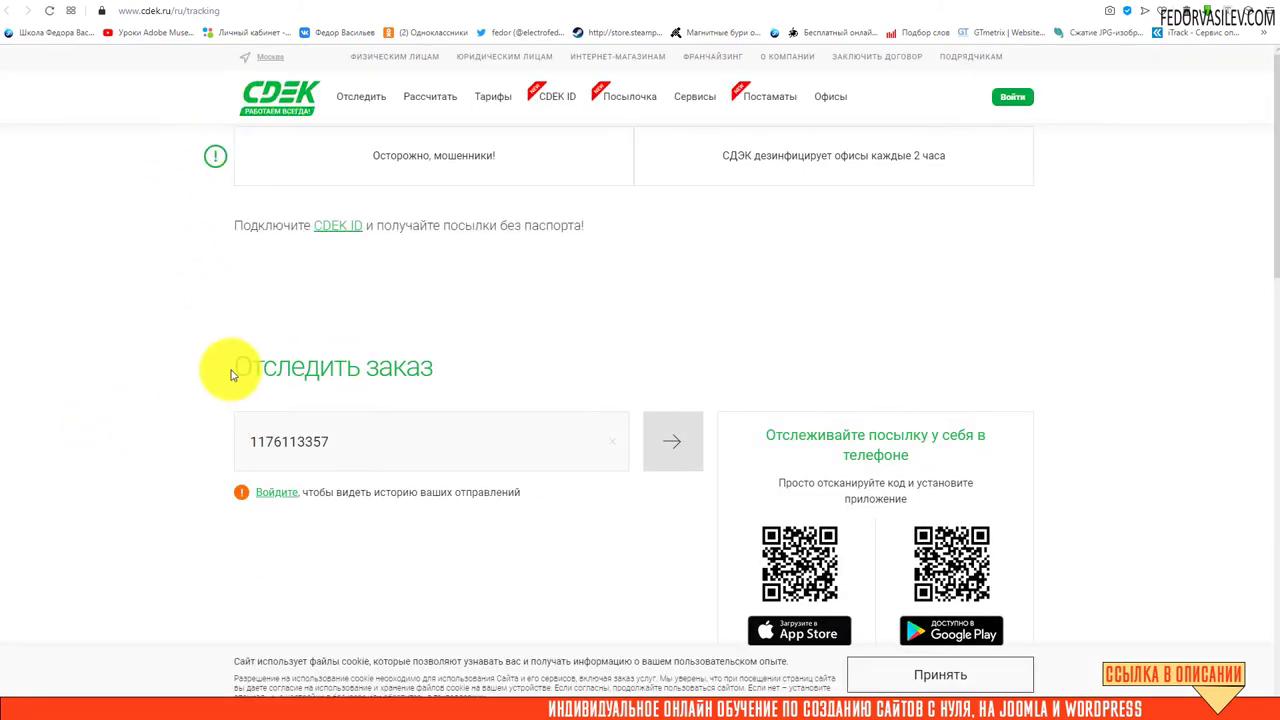
{"action": "left_click_drag", "start_coordinate": [372, 447], "coordinate": [24, 446]}
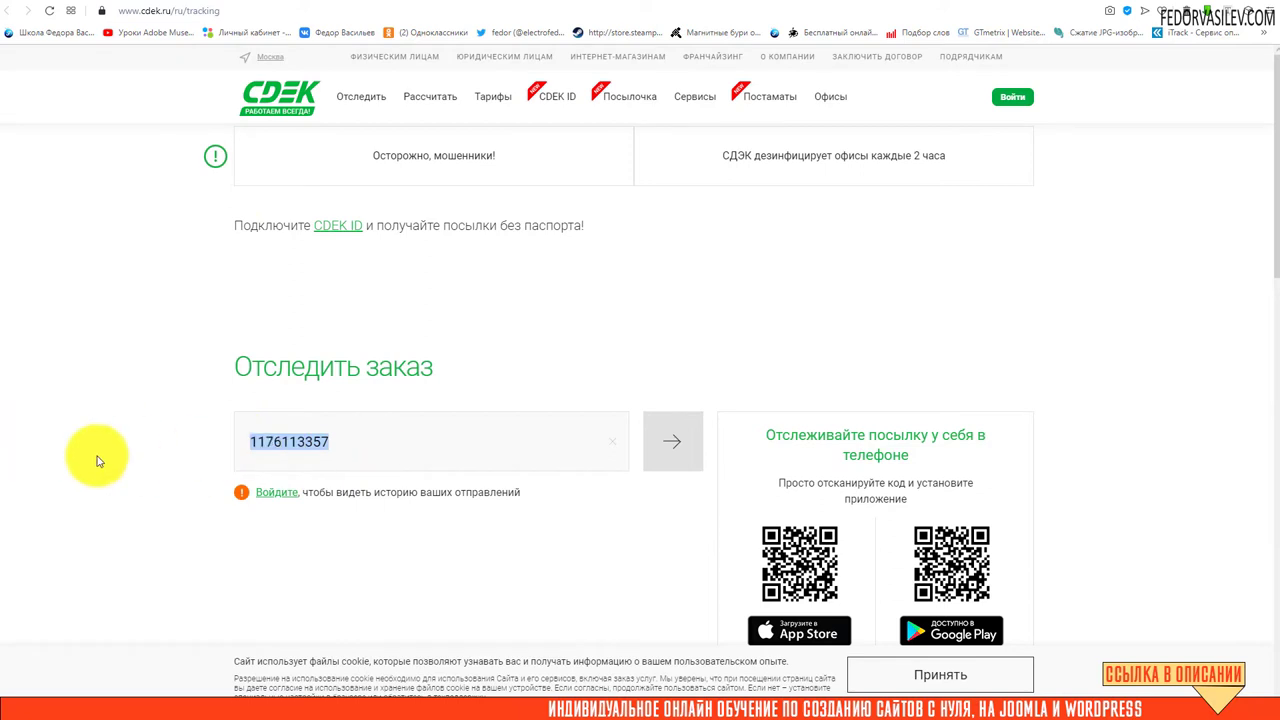
{"action": "left_click", "coordinate": [664, 437]}
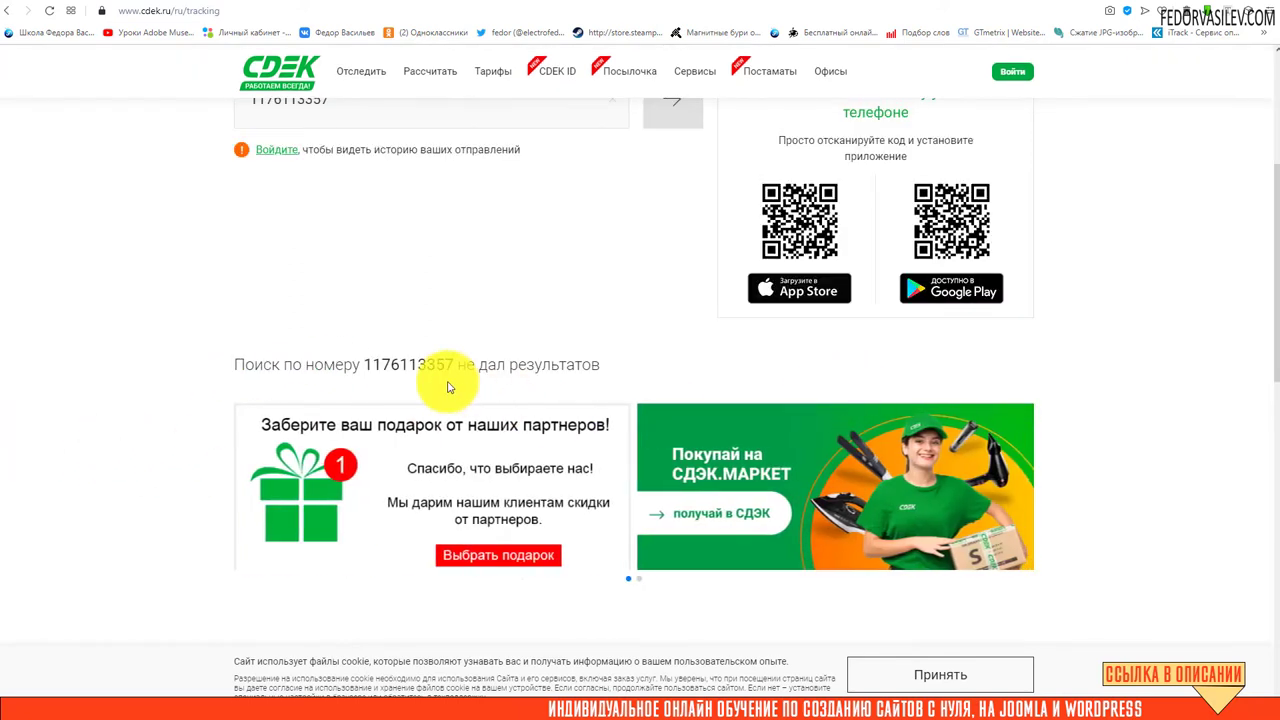
{"action": "left_click_drag", "start_coordinate": [600, 364], "coordinate": [583, 320]}
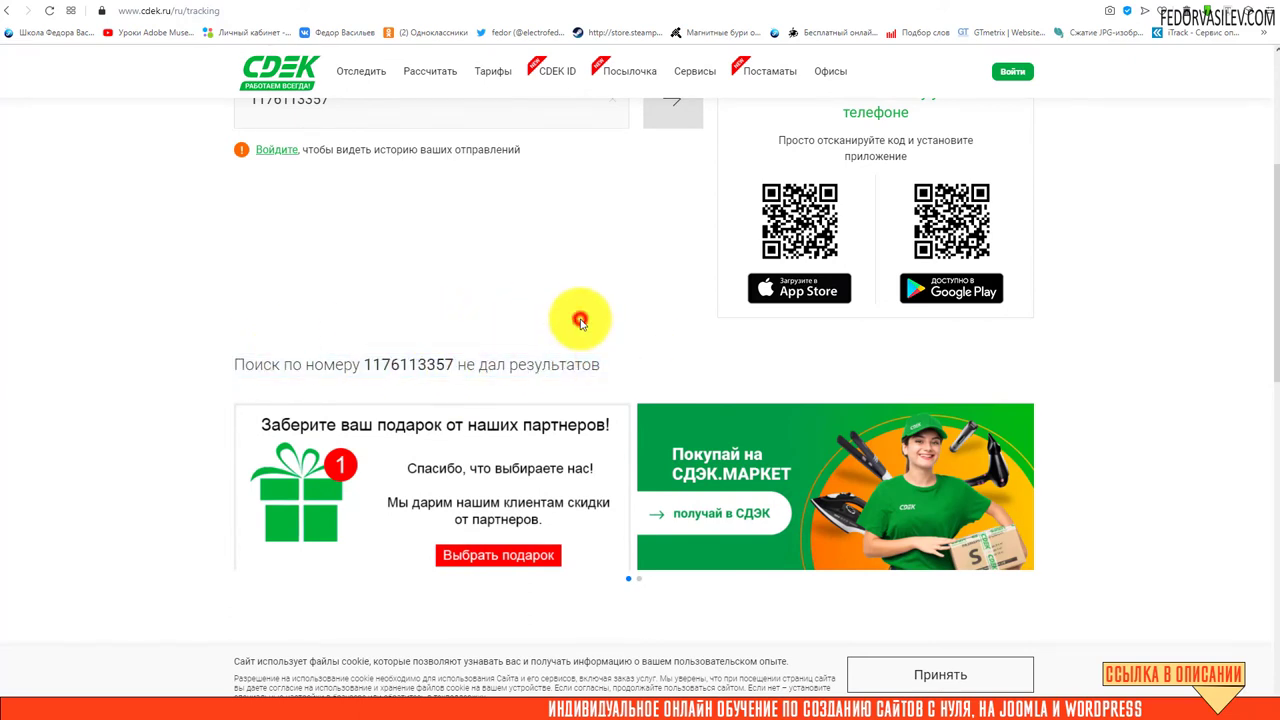
{"action": "left_click_drag", "start_coordinate": [452, 364], "coordinate": [353, 364]}
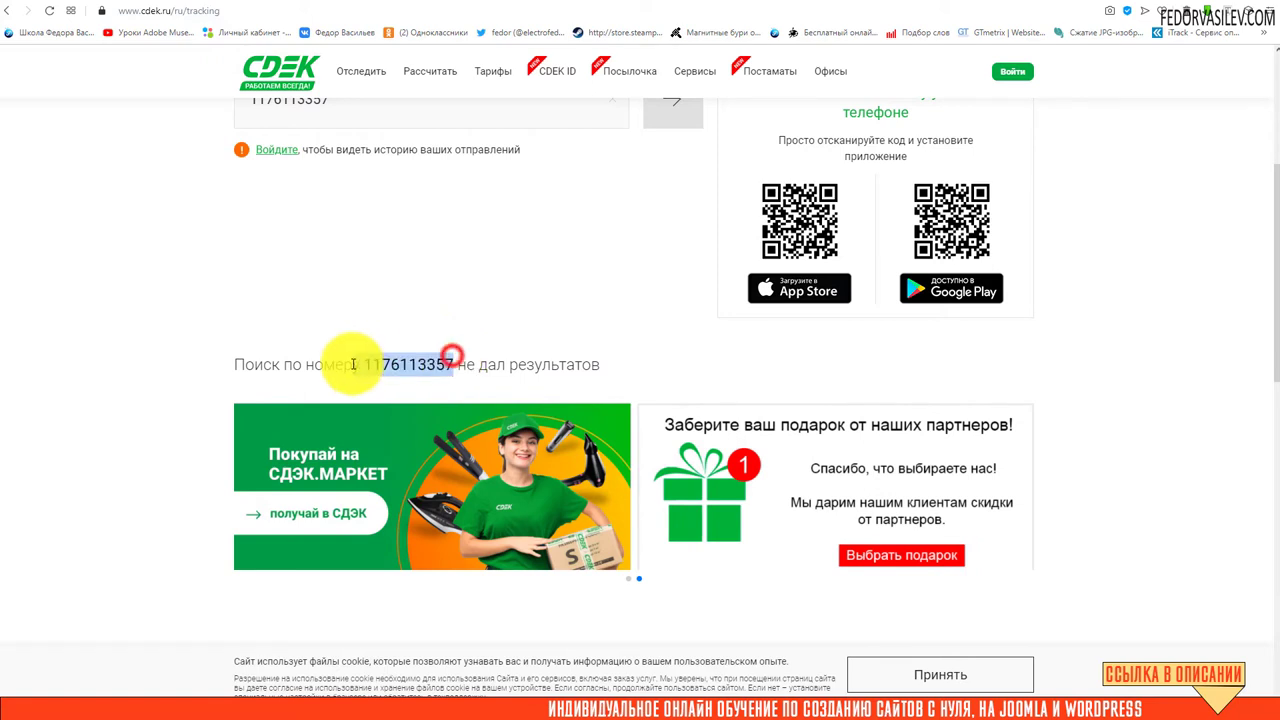
{"action": "left_click", "coordinate": [551, 364]}
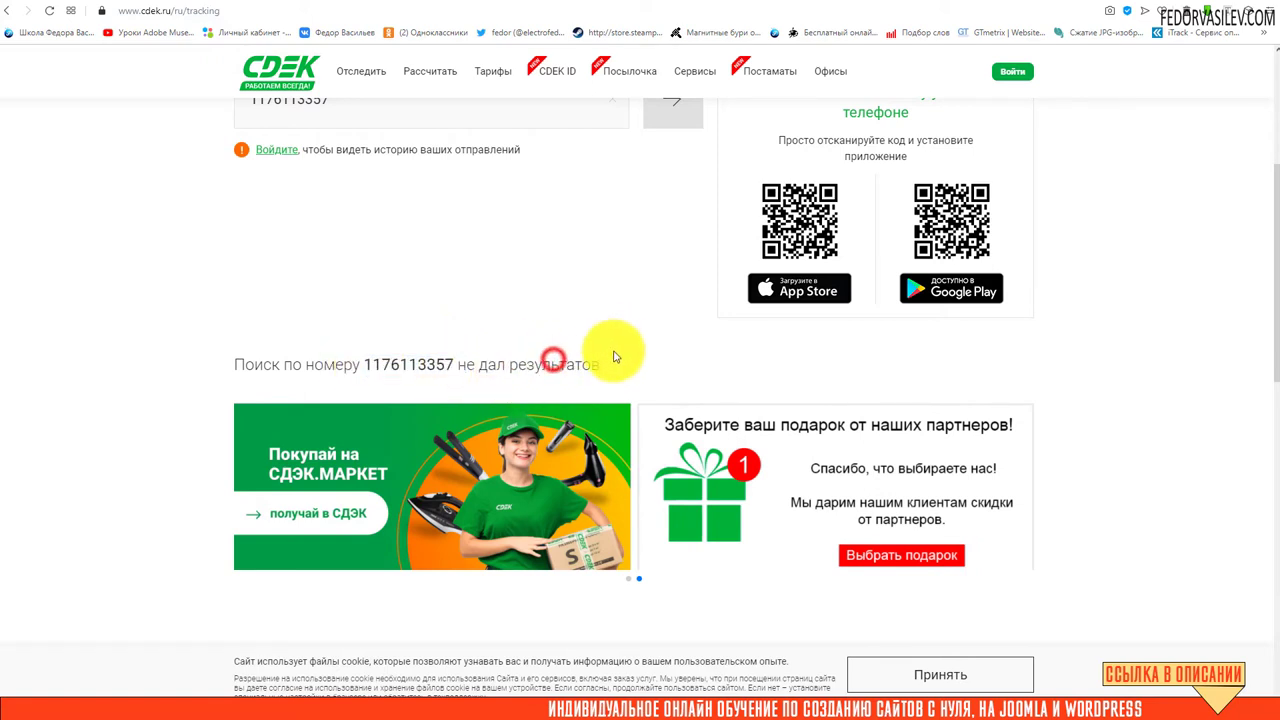
{"action": "left_click_drag", "start_coordinate": [582, 364], "coordinate": [322, 364]}
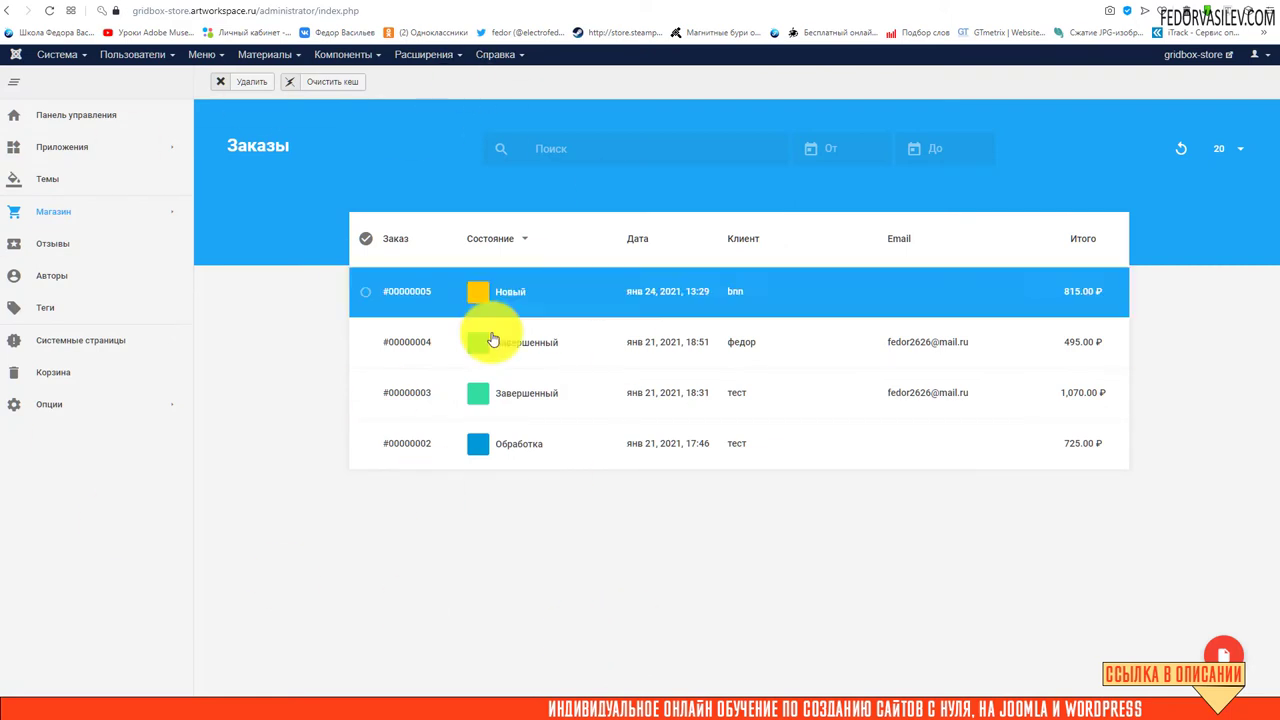
Return to the store administration, go to the payment methods (Способы оплаты), and open the catalogue of methods available to add.
{"action": "left_click", "coordinate": [97, 206]}
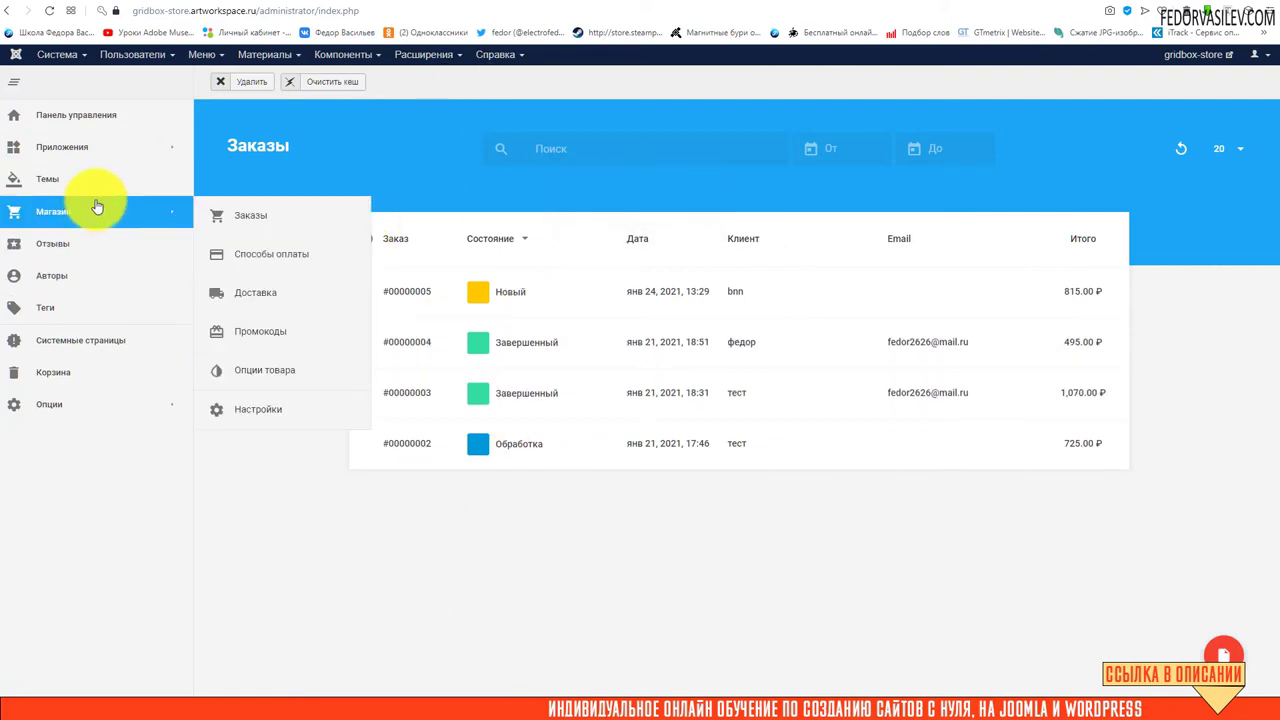
{"action": "left_click", "coordinate": [243, 252]}
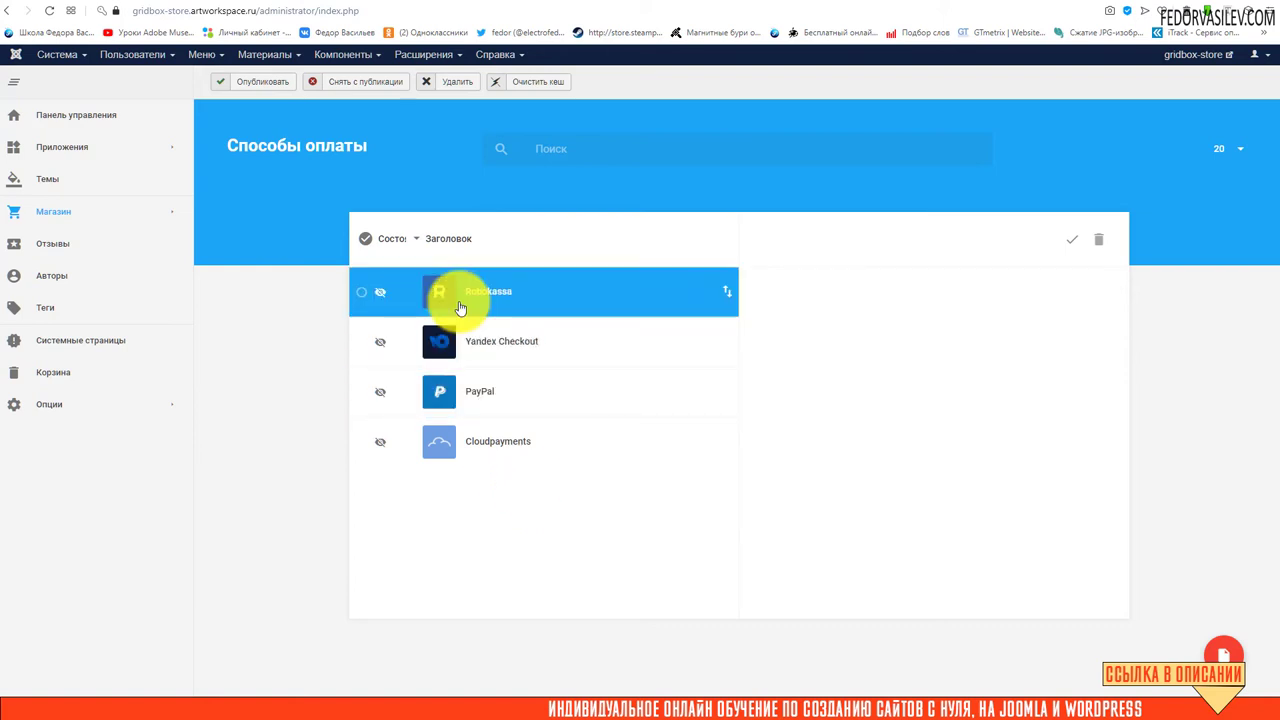
{"action": "left_click", "coordinate": [1224, 655]}
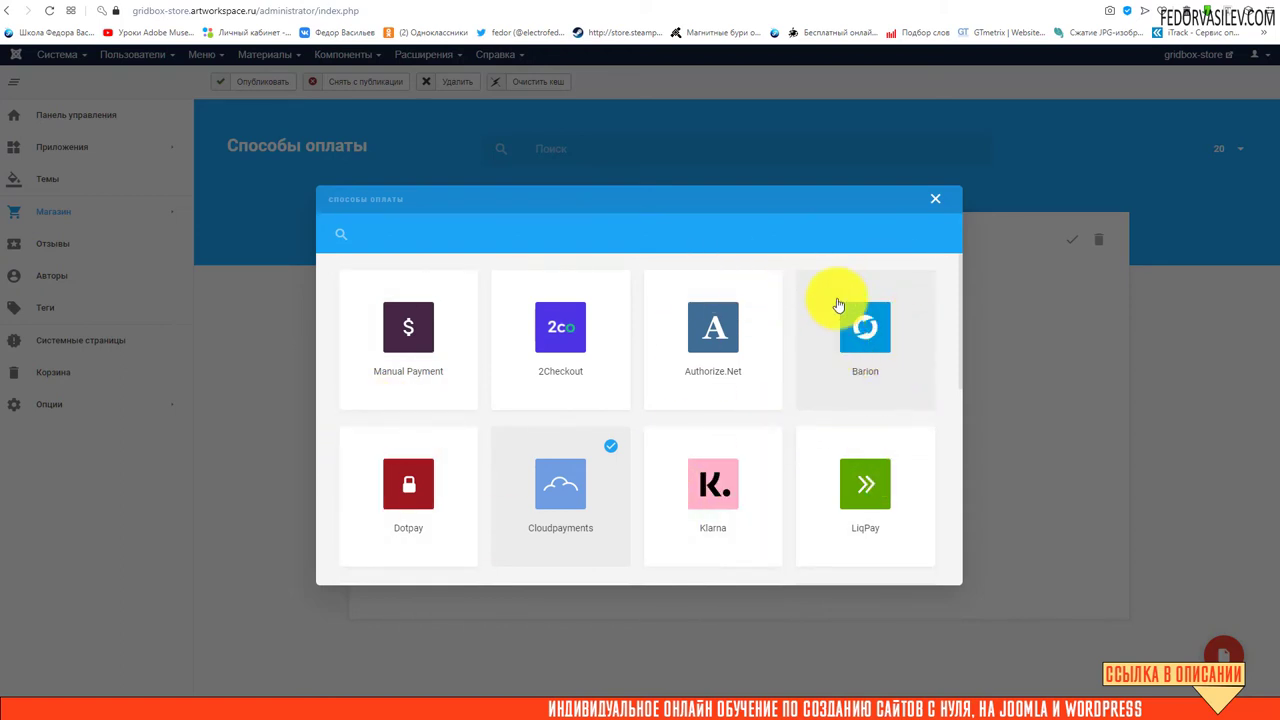
Look through all the payment systems offered in the catalogue, from Manual Payment to YooKassa, and close it without adding any.
{"action": "scroll", "coordinate": [849, 314], "scroll_direction": "down", "scroll_amount": 3}
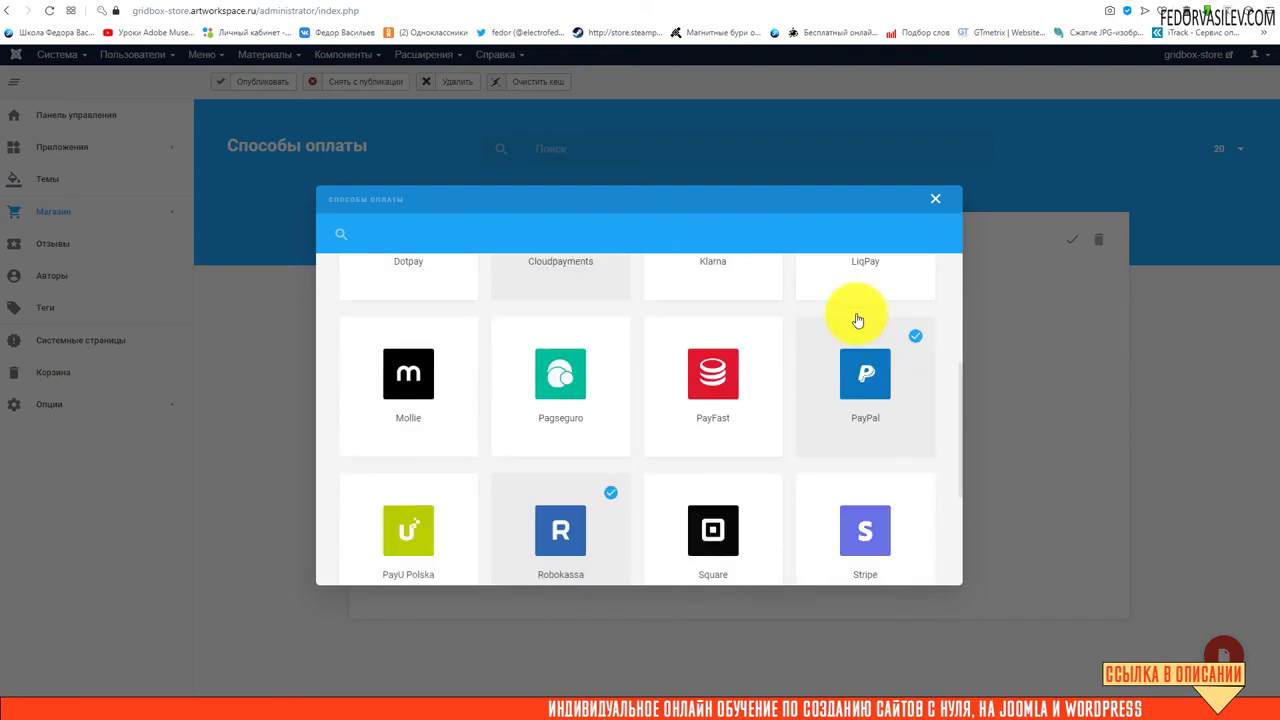
{"action": "scroll", "coordinate": [857, 320], "scroll_direction": "down", "scroll_amount": 1}
{"action": "scroll", "coordinate": [857, 320], "scroll_direction": "down", "scroll_amount": 2}
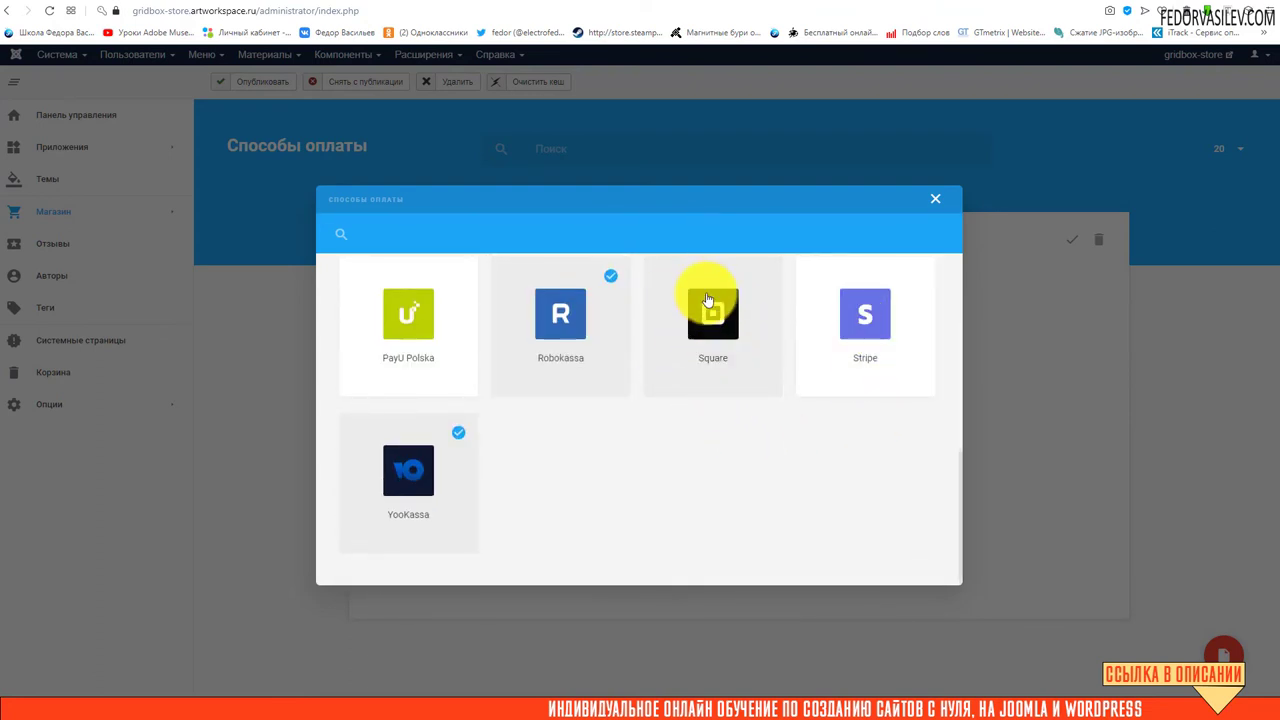
{"action": "scroll", "coordinate": [715, 486], "scroll_direction": "up", "scroll_amount": 4}
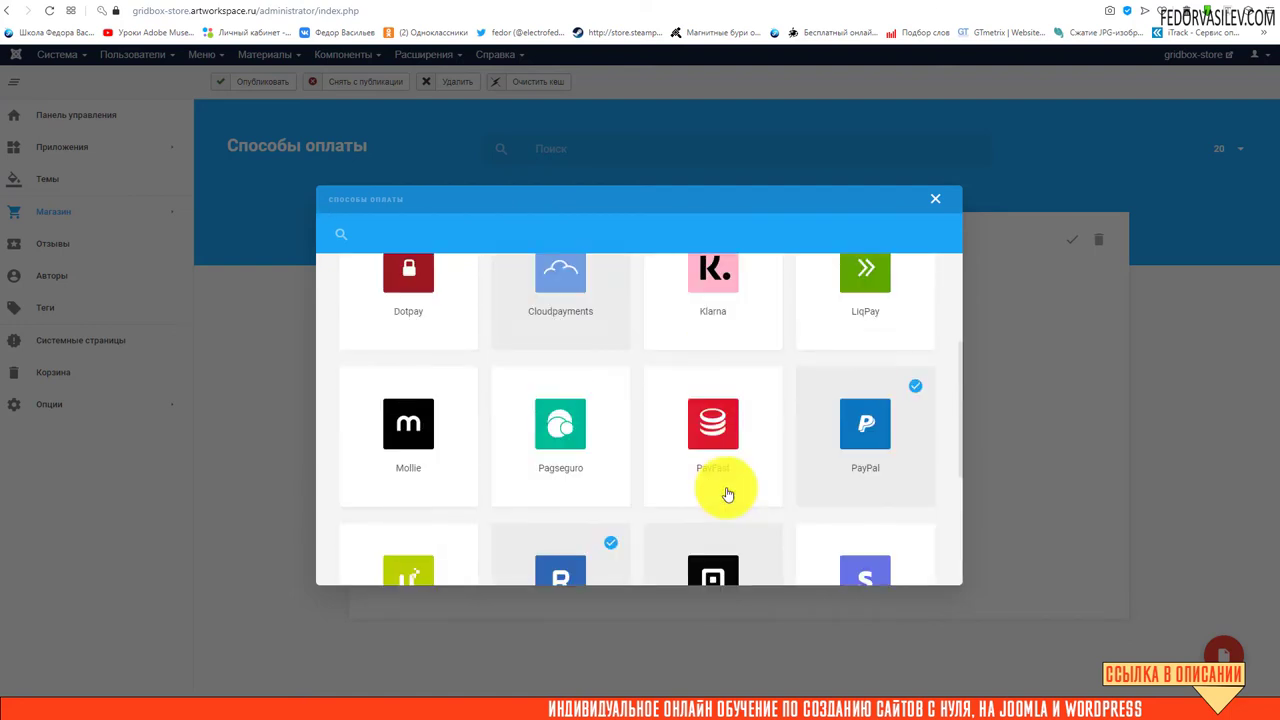
{"action": "scroll", "coordinate": [715, 486], "scroll_direction": "down", "scroll_amount": 1}
{"action": "scroll", "coordinate": [712, 486], "scroll_direction": "down", "scroll_amount": 1}
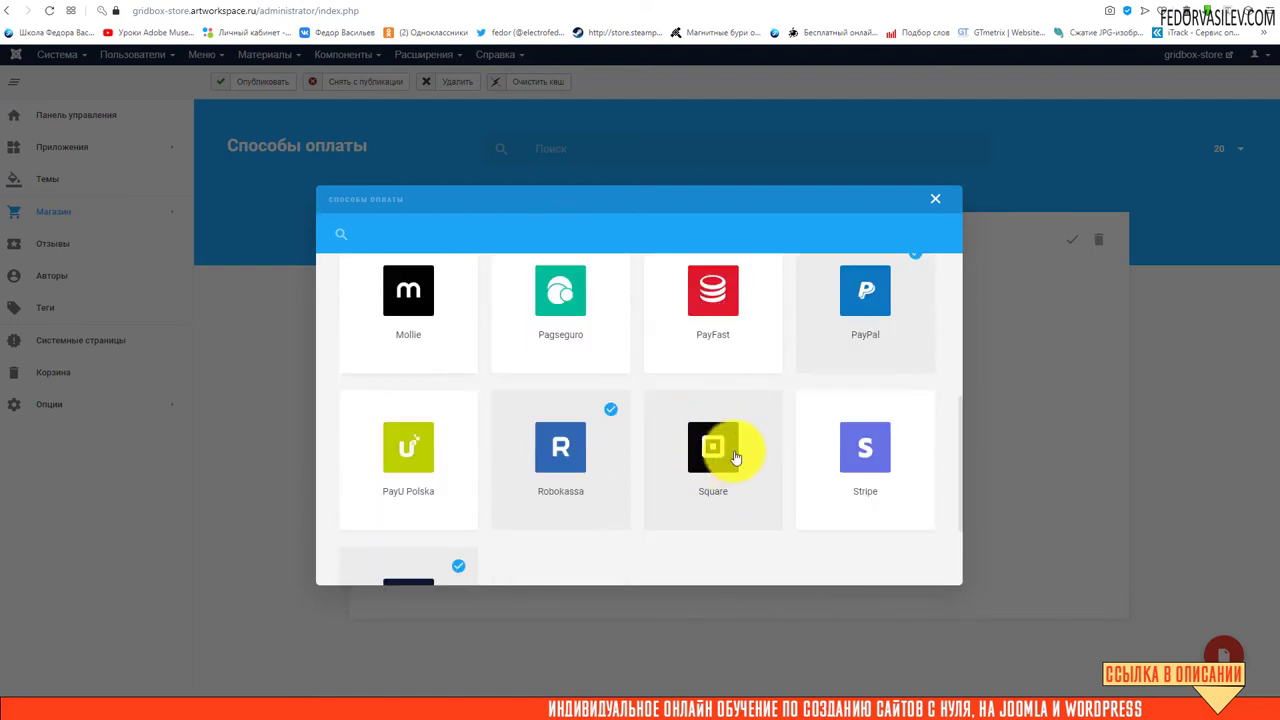
{"action": "scroll", "coordinate": [725, 470], "scroll_direction": "up", "scroll_amount": 5}
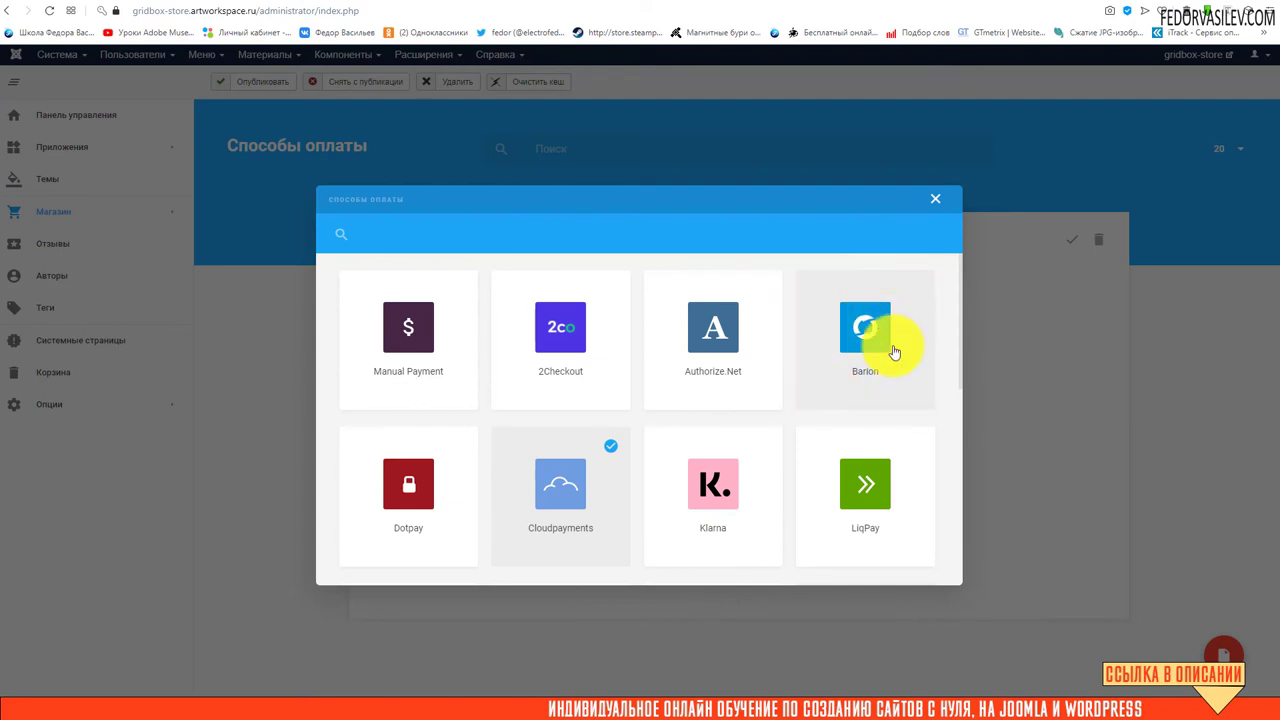
{"action": "scroll", "coordinate": [855, 312], "scroll_direction": "down", "scroll_amount": 3}
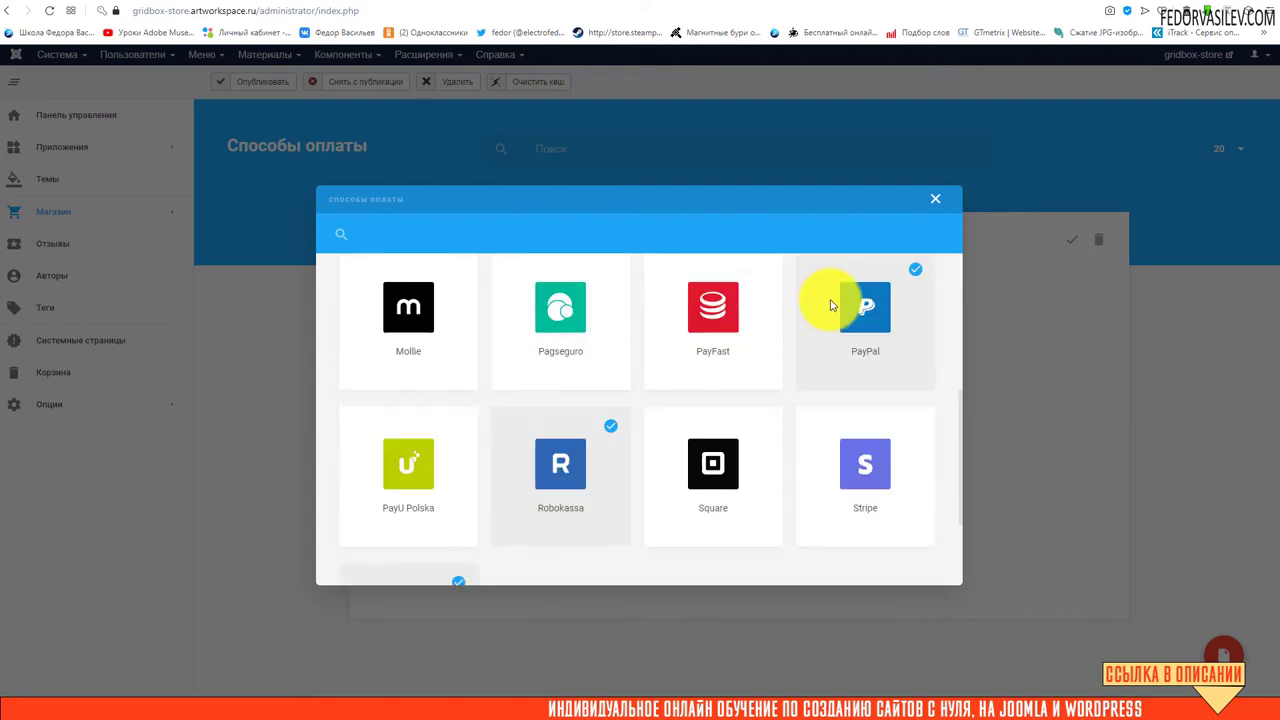
{"action": "scroll", "coordinate": [830, 305], "scroll_direction": "down", "scroll_amount": 1}
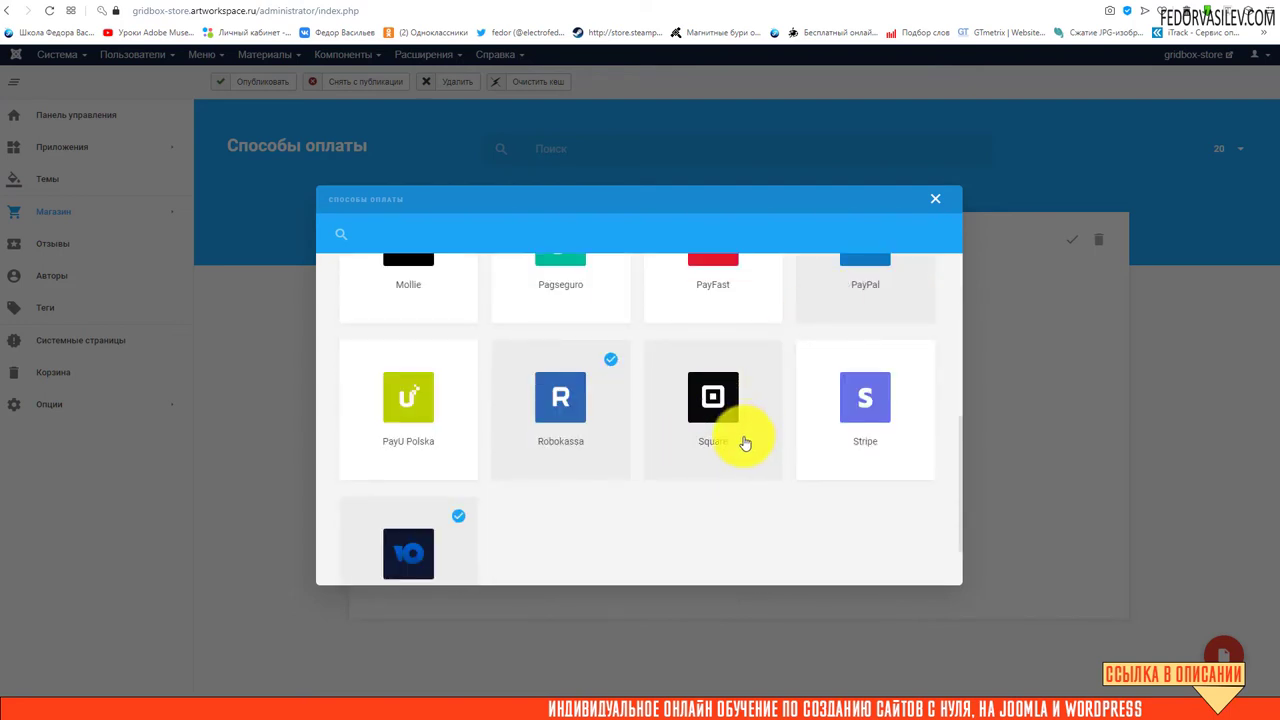
{"action": "scroll", "coordinate": [800, 400], "scroll_direction": "up", "scroll_amount": 5}
{"action": "left_click", "coordinate": [935, 198]}
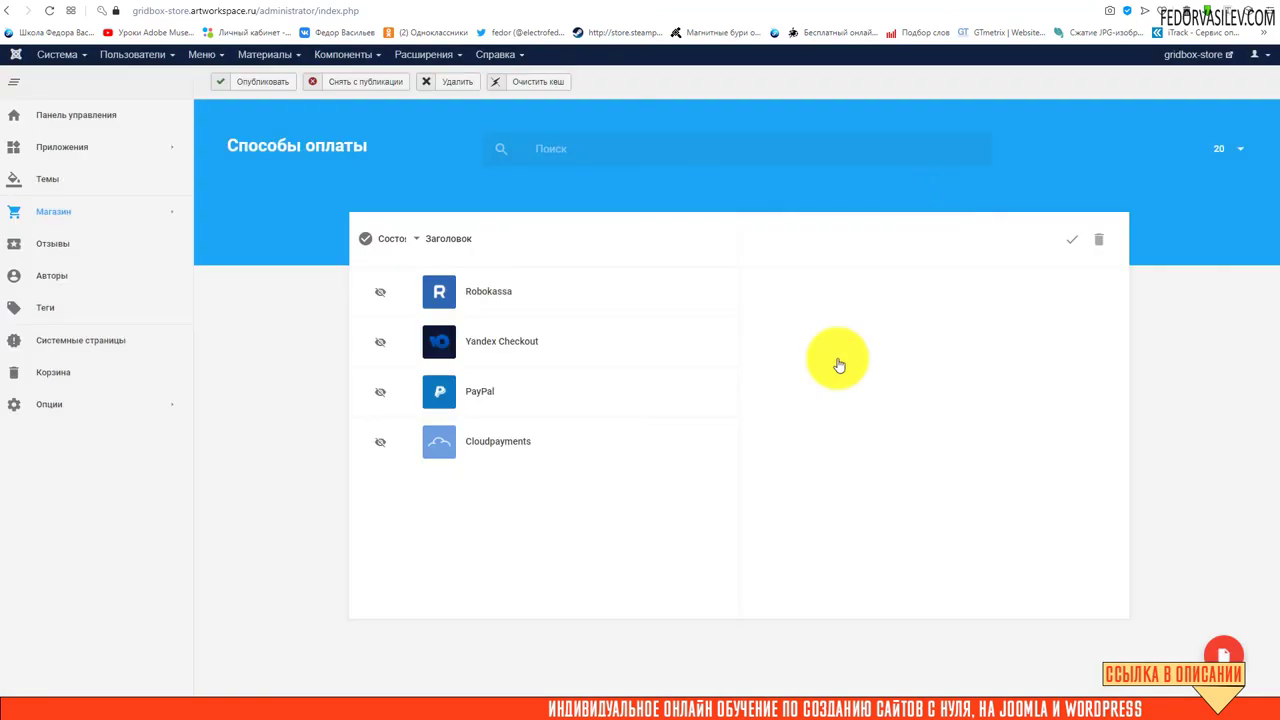